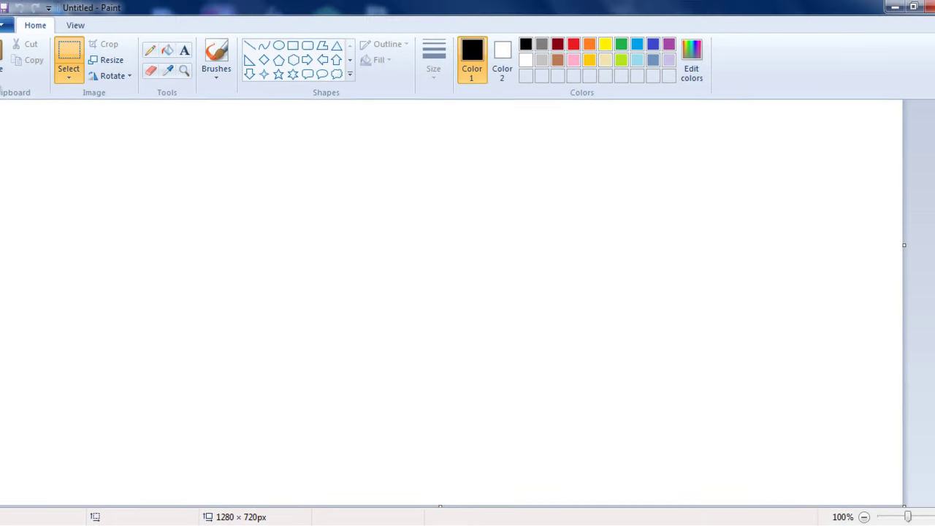
Paste the clipboard's webcam-window screenshot, which enlarges the canvas to 1366 × 768.
left_click(2, 80)
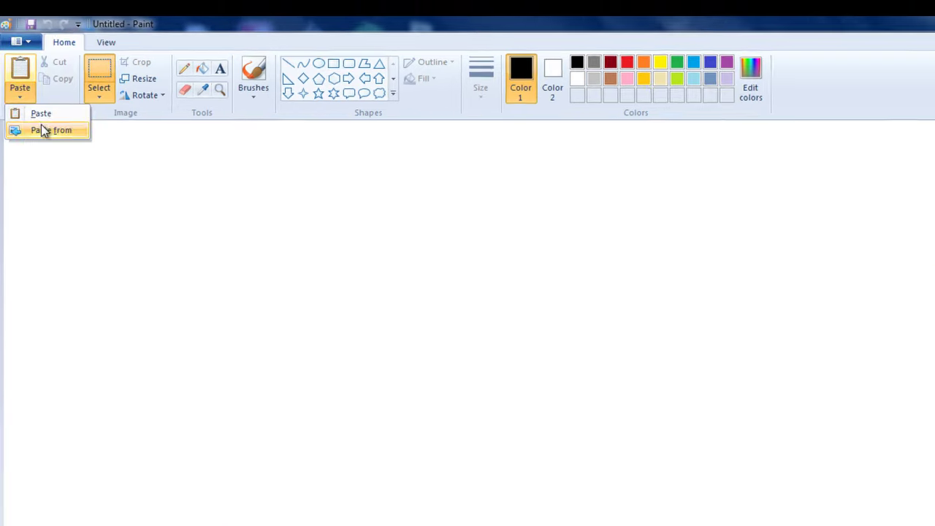
left_click(65, 91)
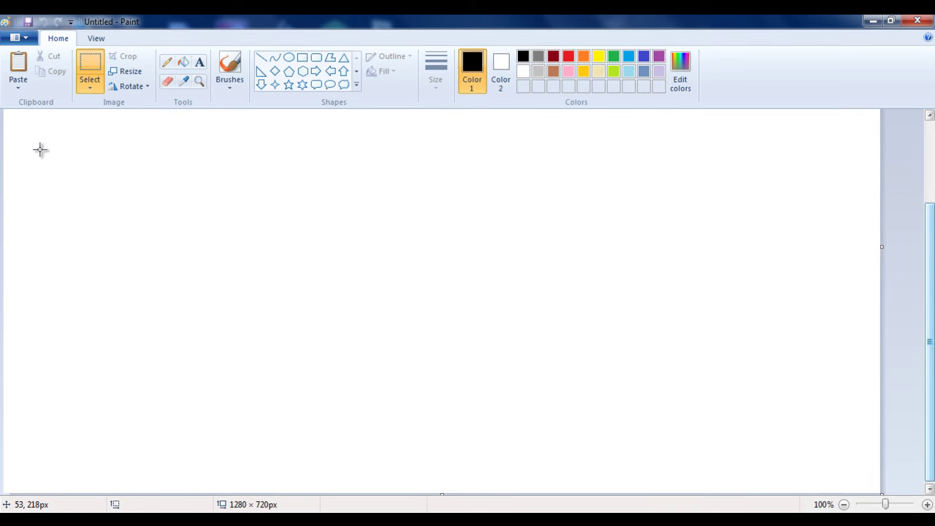
key("ctrl+v")
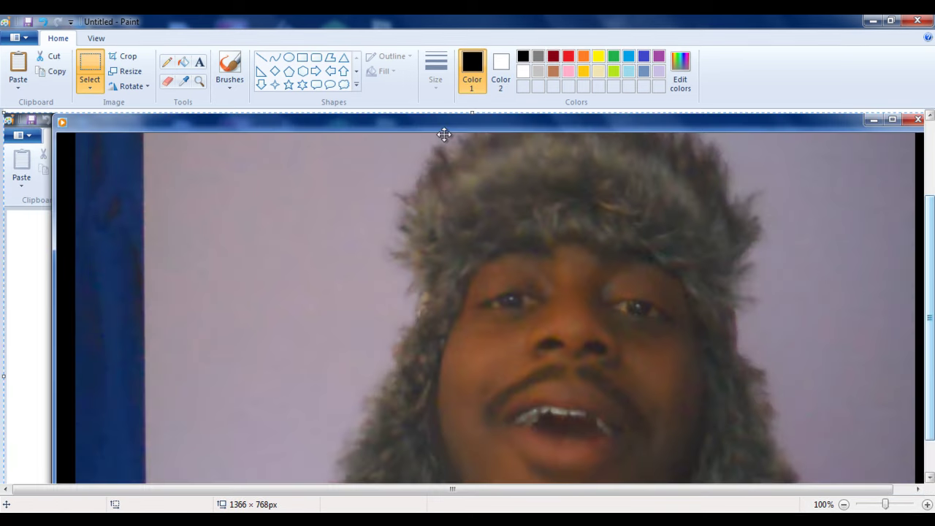
left_click_drag(931, 232, 931, 264)
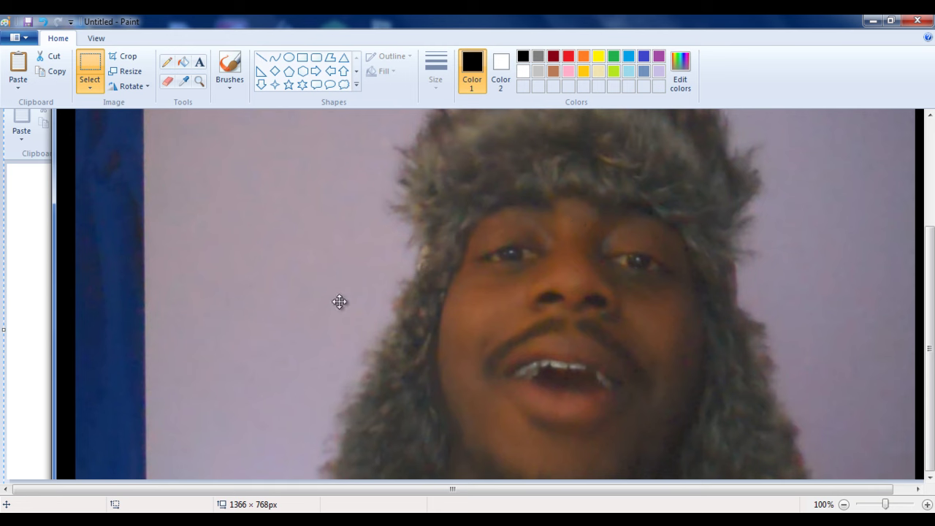
Crop the picture to the 1089 × 441 webcam face region, dropping the window chrome.
left_click(49, 58)
left_click(17, 69)
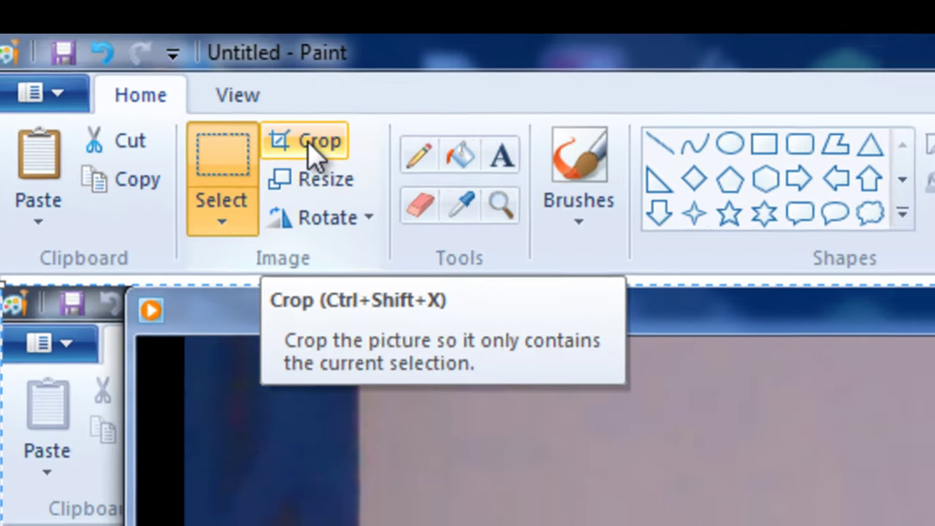
left_click(339, 154)
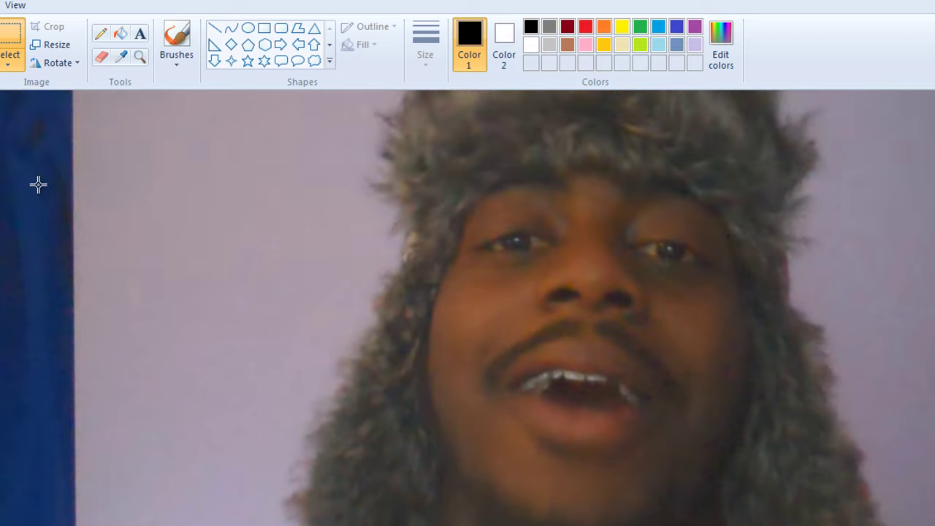
left_click_drag(73, 101, 848, 439)
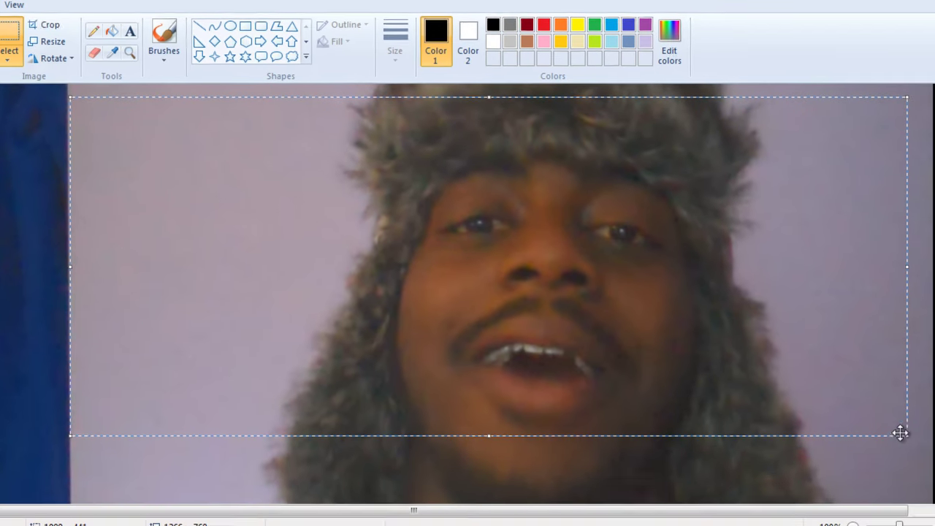
left_click(59, 28)
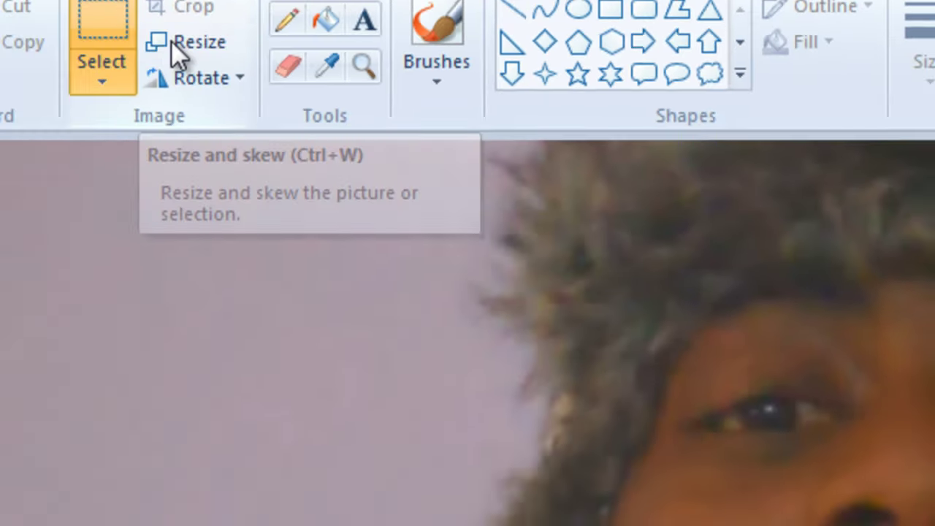
Resize the picture to 500 percent horizontally and vertically after 722 is rejected.
left_click(171, 41)
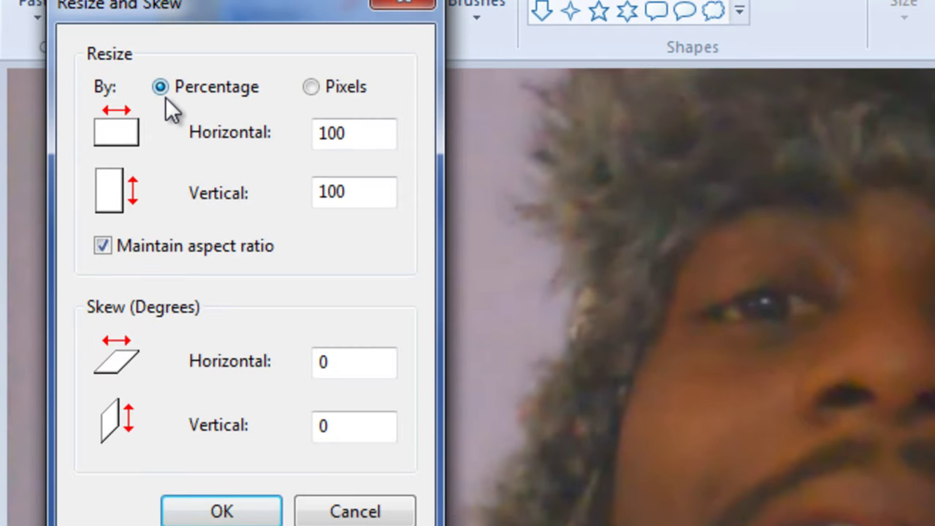
double_click(359, 134)
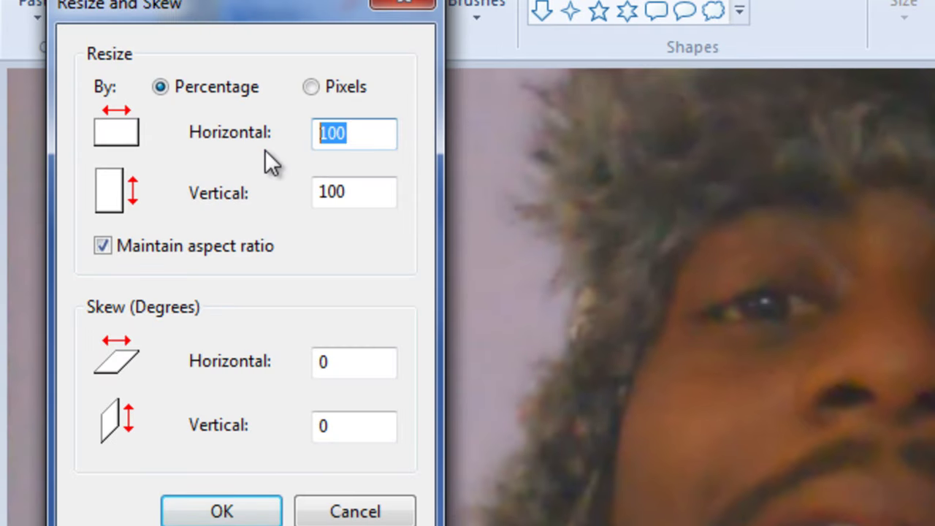
type("72")
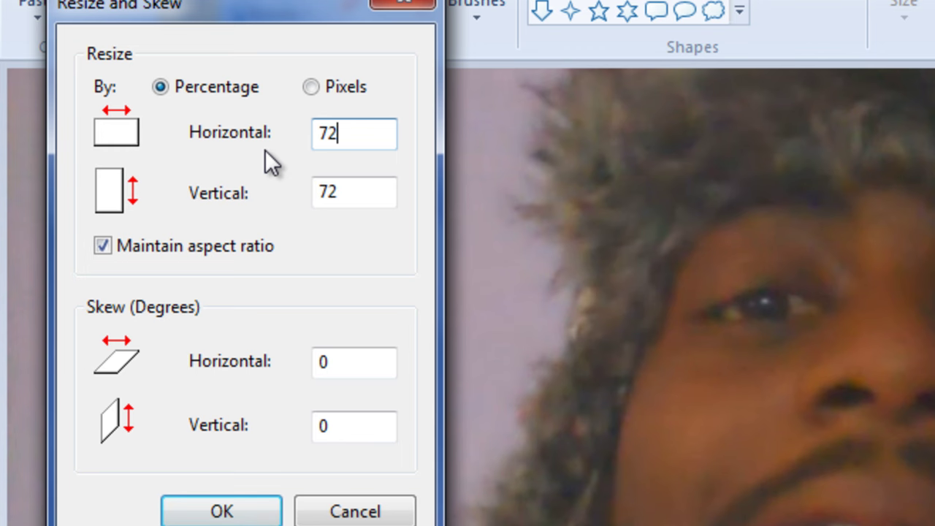
type("2")
left_click(237, 512)
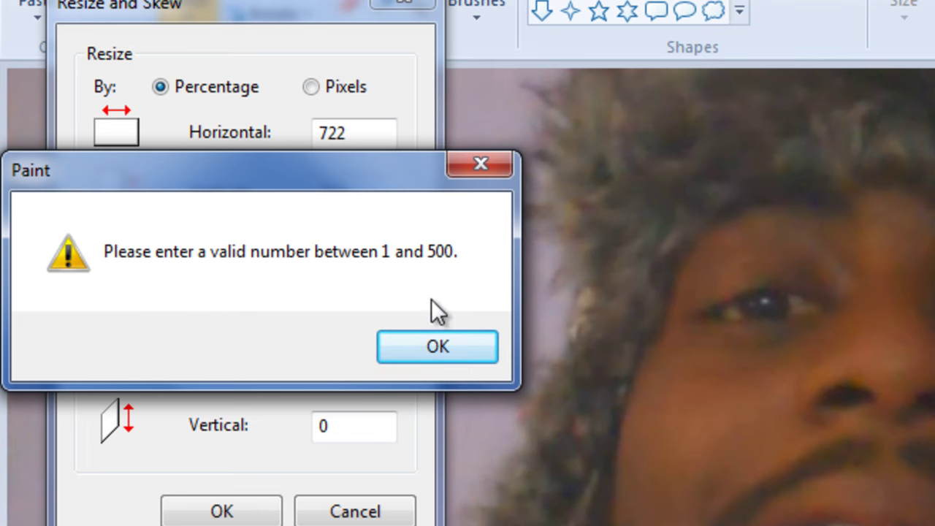
left_click(430, 344)
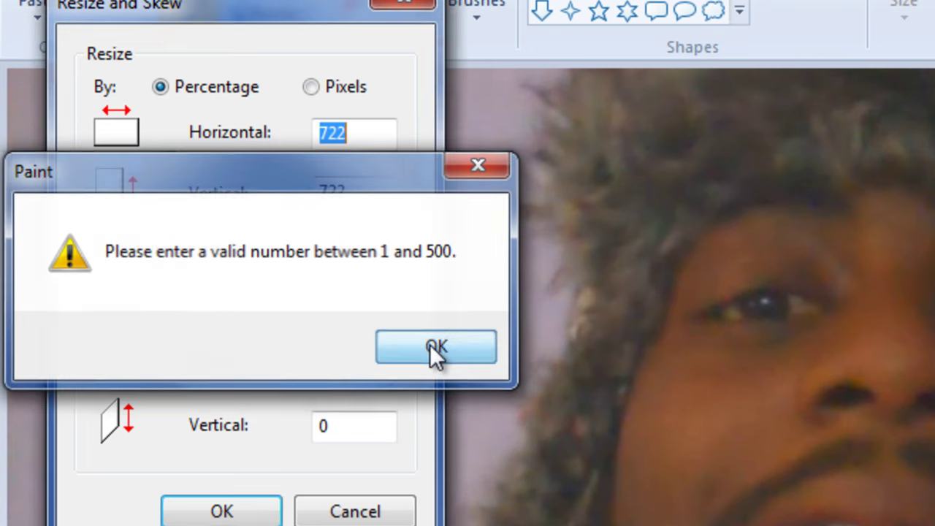
type("500")
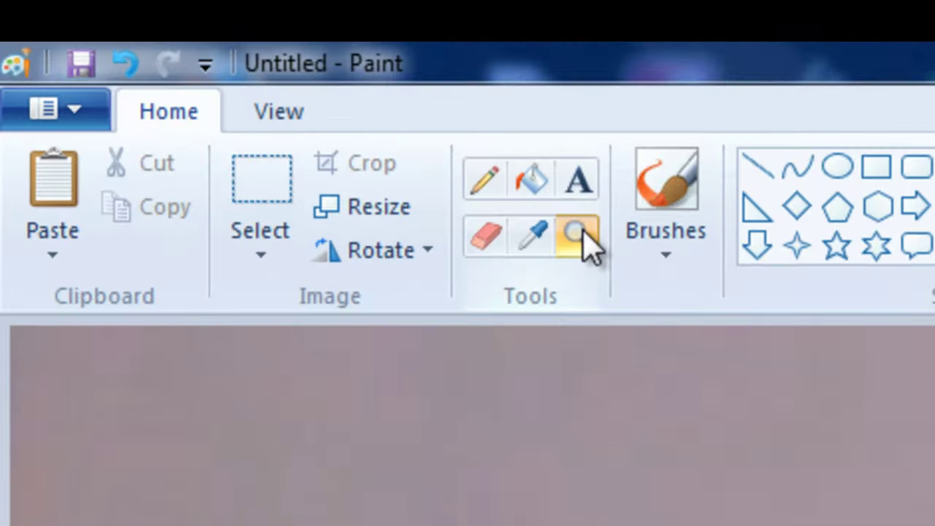
Zoom out with the Magnifier to 12.5% to show the whole 5445 × 2205 picture.
left_click(576, 235)
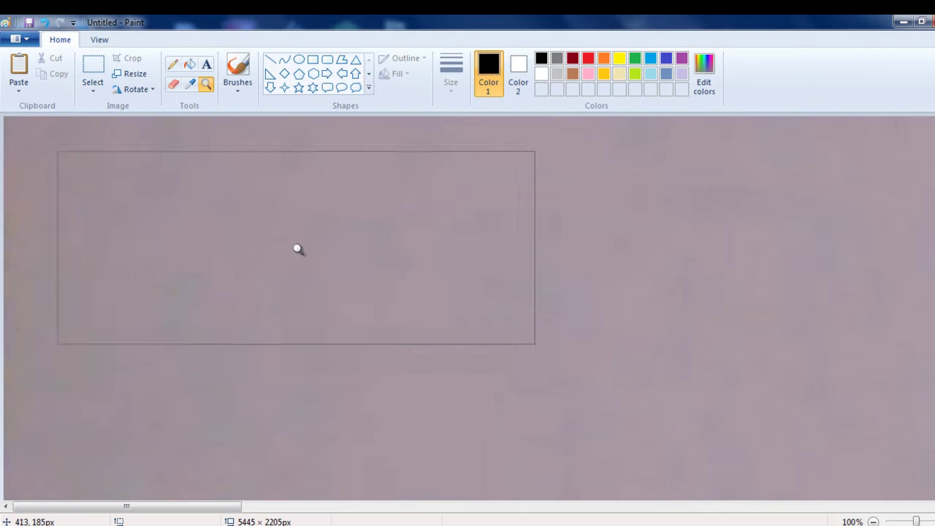
right_click(348, 278)
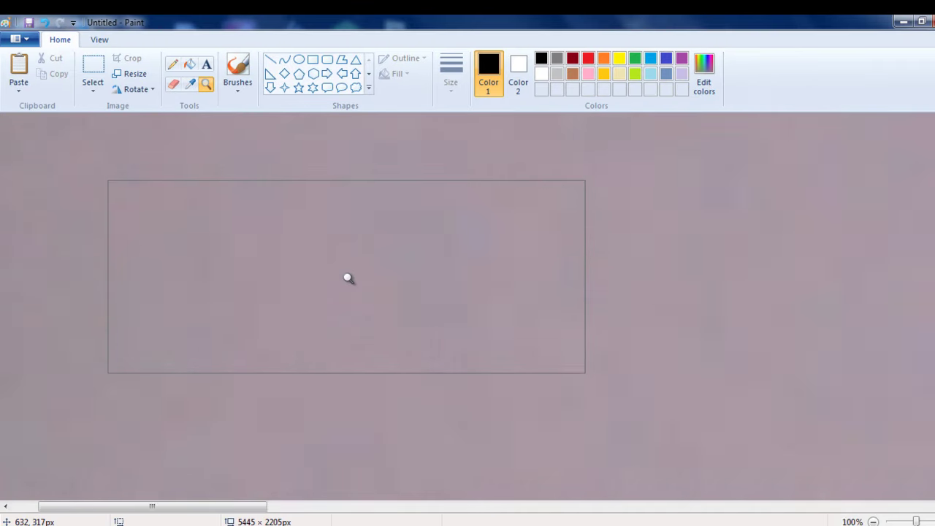
right_click(347, 278)
right_click(347, 278)
right_click(348, 278)
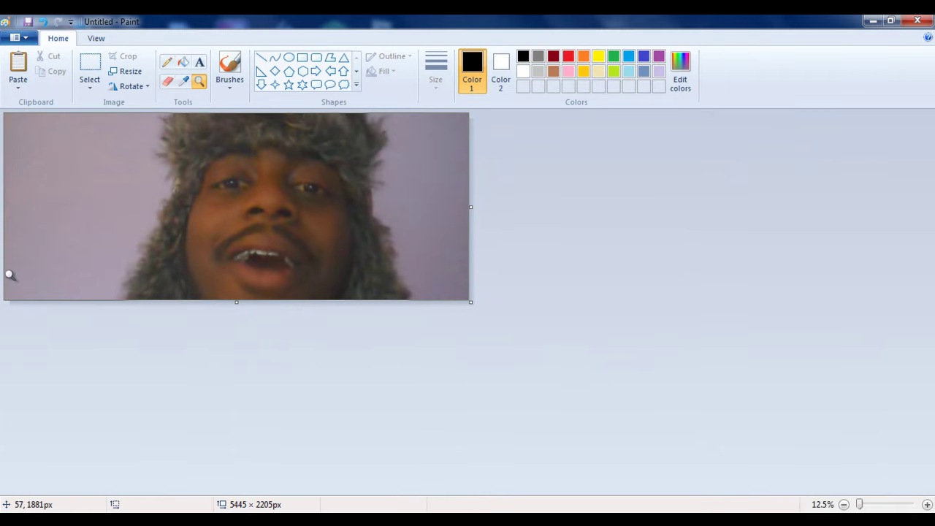
Scribble white eraser zig-zags across the face.
left_click(168, 82)
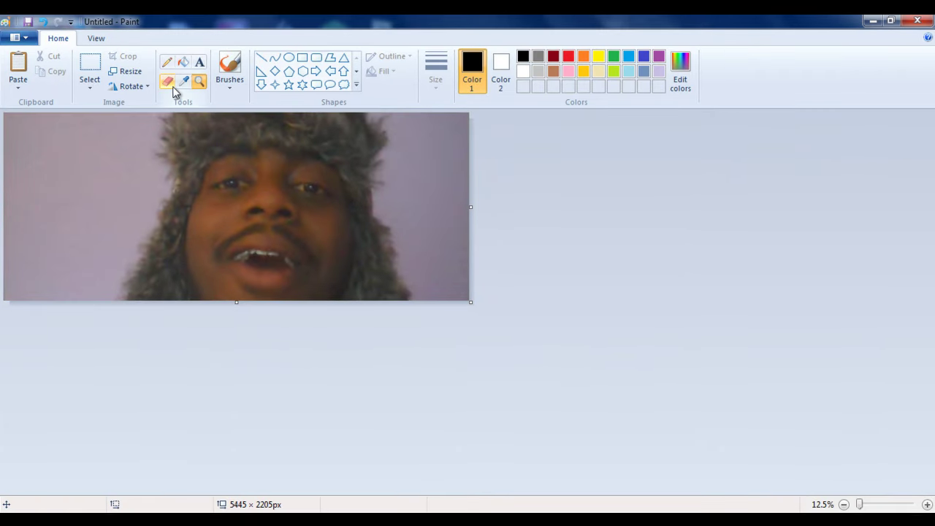
left_click_drag(251, 163, 185, 188)
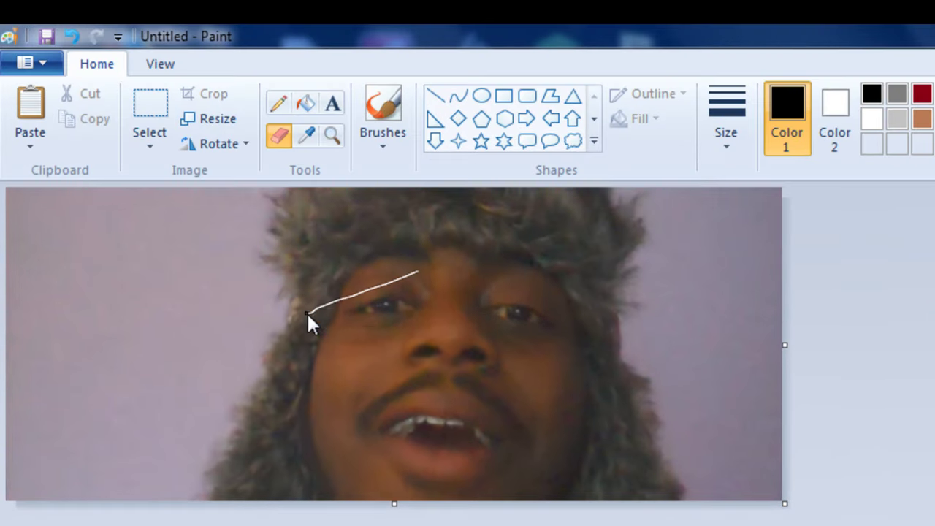
mouse_move(308, 314)
left_mouse_down()
mouse_move(551, 326)
mouse_move(482, 427)
mouse_move(236, 273)
mouse_move(54, 320)
mouse_move(238, 404)
mouse_move(484, 402)
left_mouse_up()
Fill a small spot of the background at right with red.
left_click(306, 135)
left_click(746, 323)
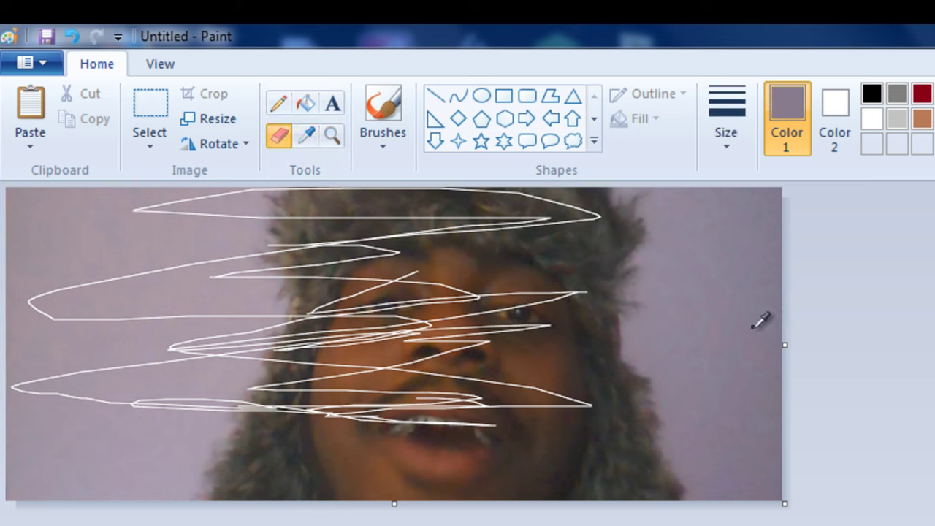
left_click(305, 103)
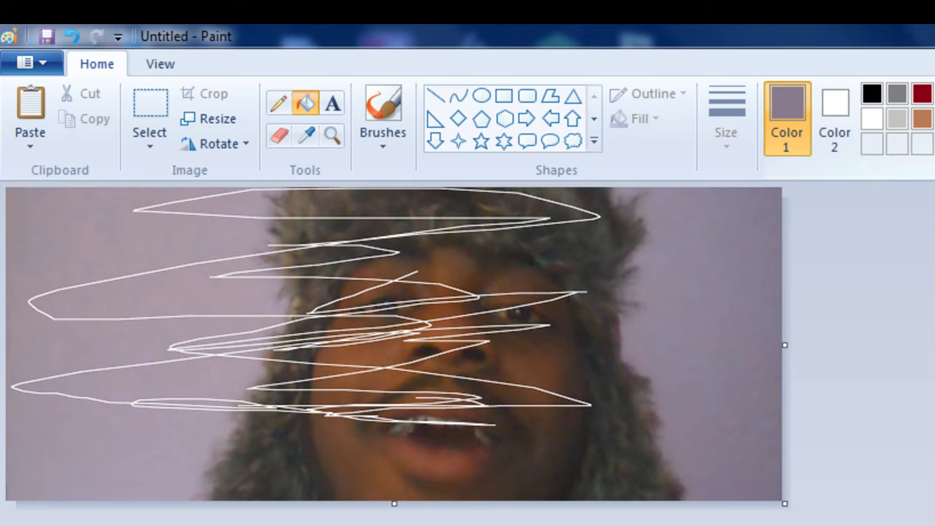
left_click(933, 93)
left_click(663, 299)
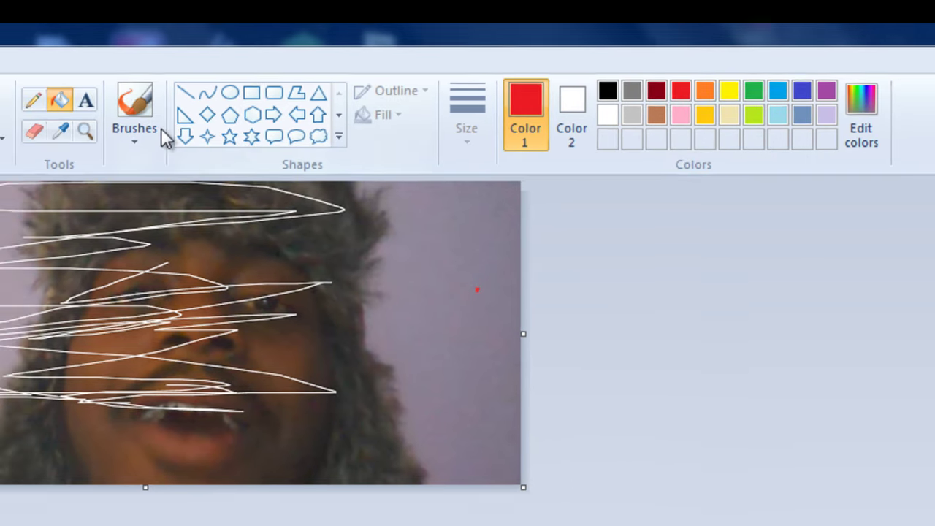
left_click(207, 118)
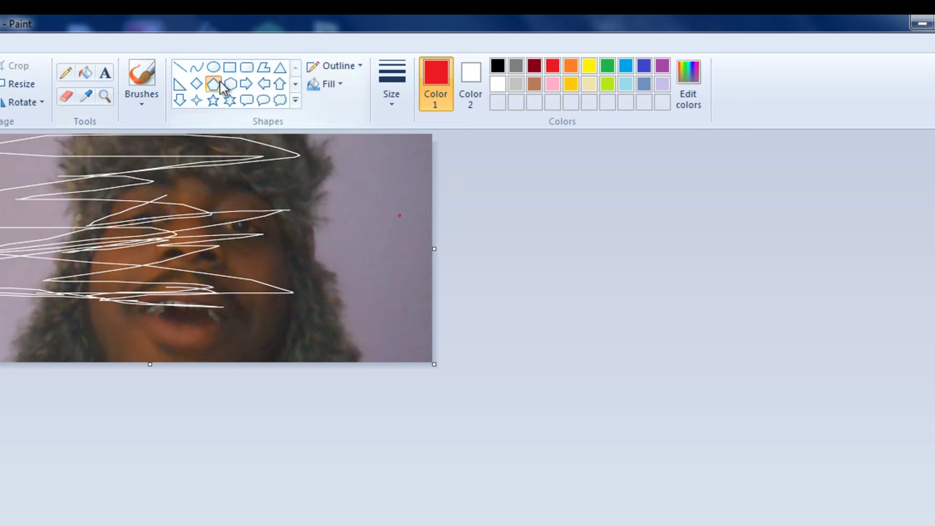
Draw a pentagon right of the face and fill it solid red.
left_click_drag(324, 173, 407, 255)
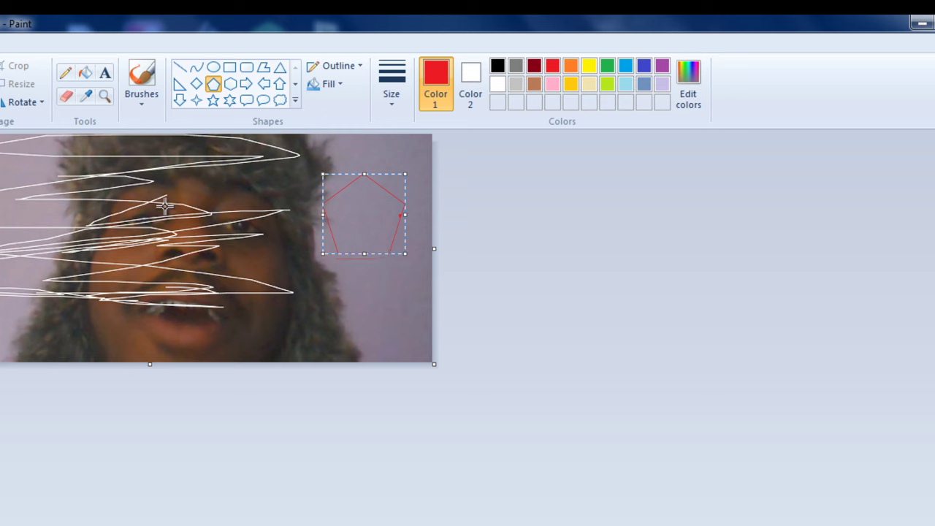
left_click(321, 86)
left_click(347, 124)
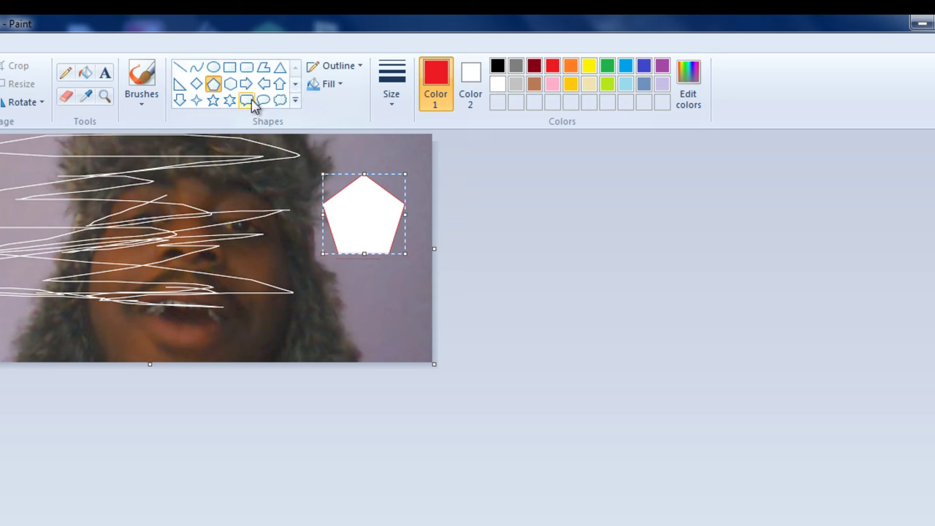
left_click(83, 75)
left_click(370, 234)
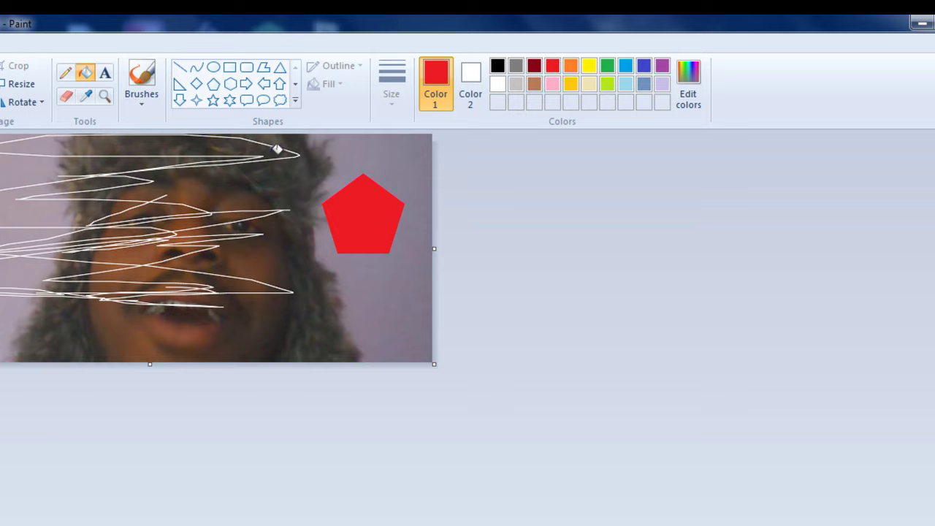
Draw a white up arrow, a rectangle, a speech callout and a cloud callout.
left_click(280, 83)
left_click_drag(171, 235, 287, 353)
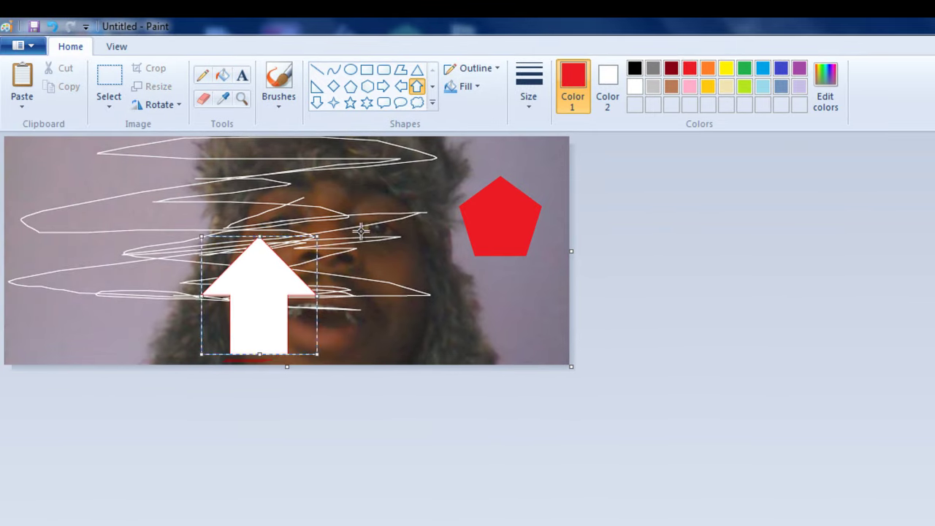
left_click(367, 69)
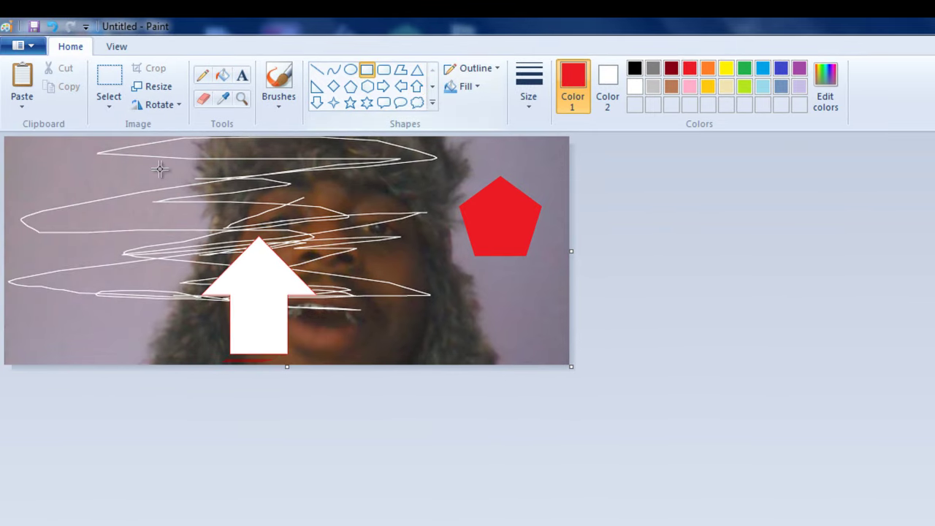
left_click_drag(160, 168, 338, 227)
left_click(384, 104)
left_click_drag(385, 159, 454, 220)
left_click(417, 103)
left_click_drag(431, 272, 536, 331)
Add a six-point star, a down arrow at left, and a lightning bolt at top-left.
left_click(367, 102)
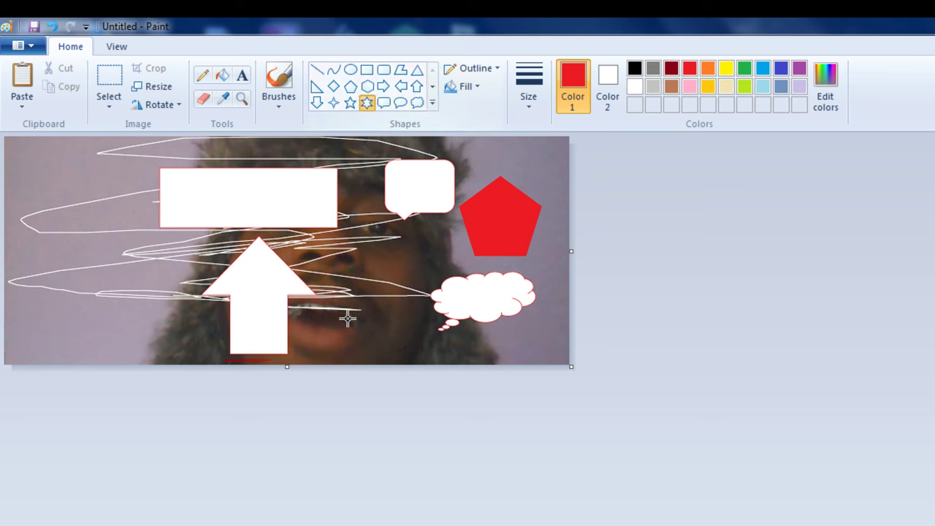
left_click_drag(354, 278, 422, 338)
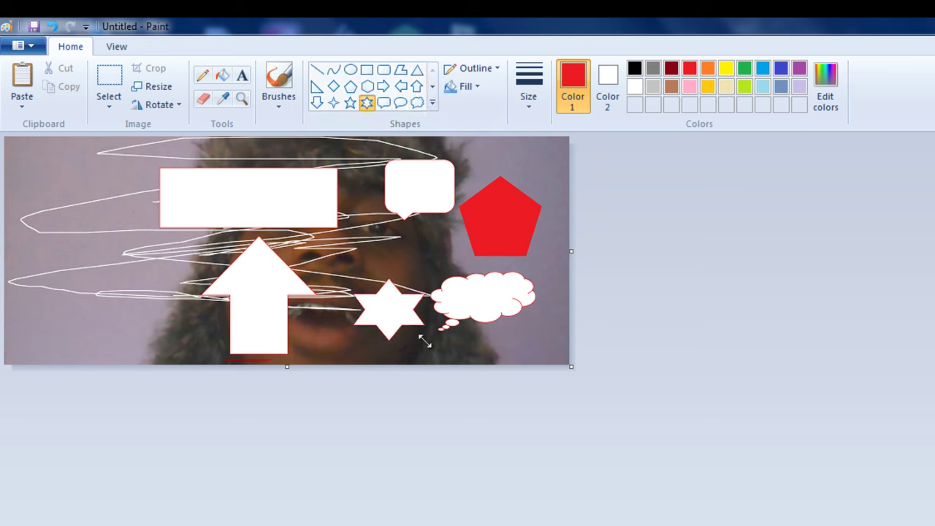
left_click(317, 102)
left_click_drag(85, 188, 141, 287)
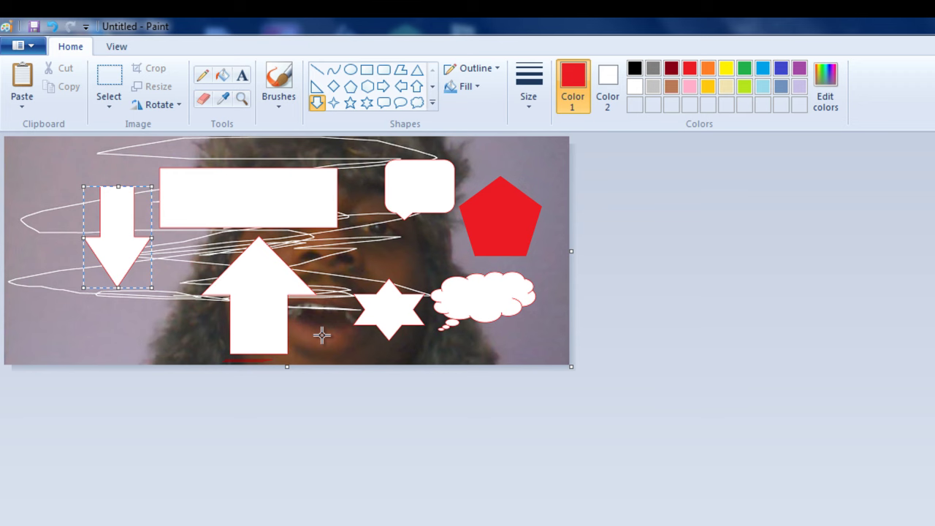
left_click(432, 88)
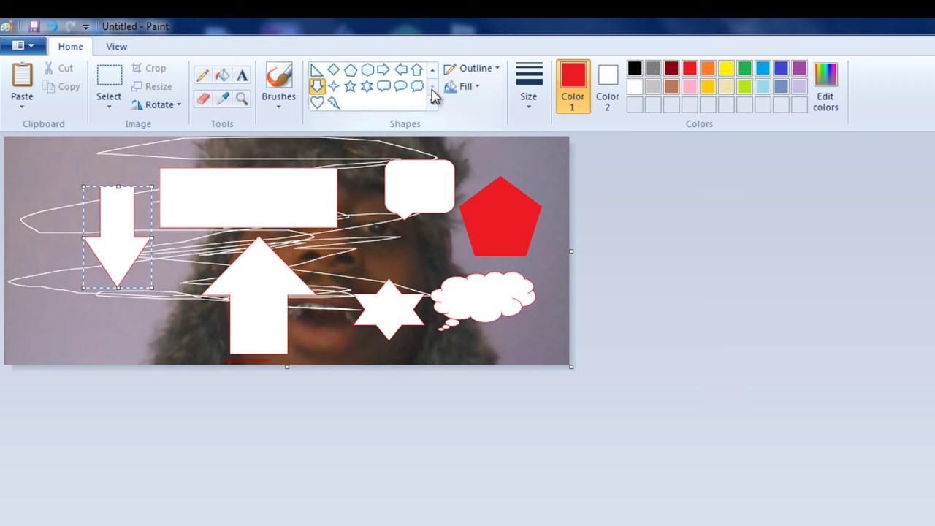
left_click(334, 103)
left_click_drag(9, 167, 123, 326)
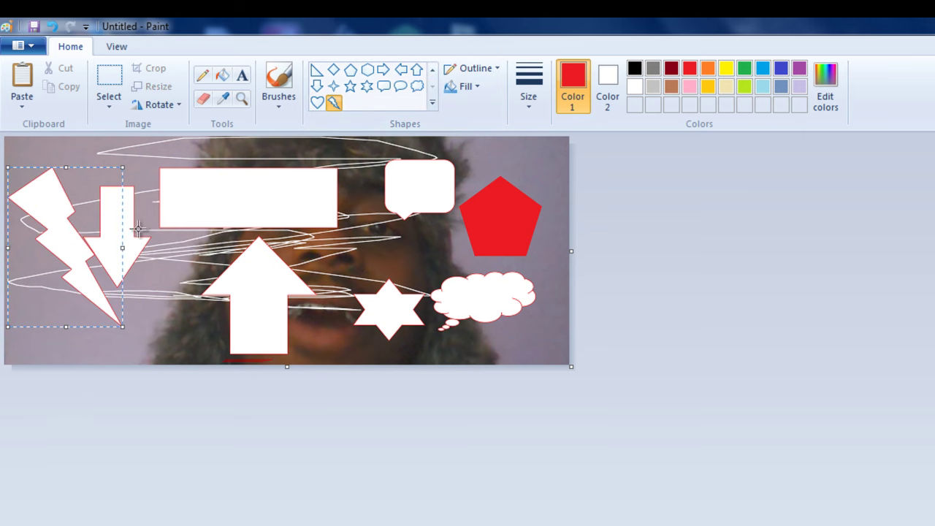
Rotate the selected bolt and down-arrow patch right 90°, then 180°, and deselect.
left_click(155, 107)
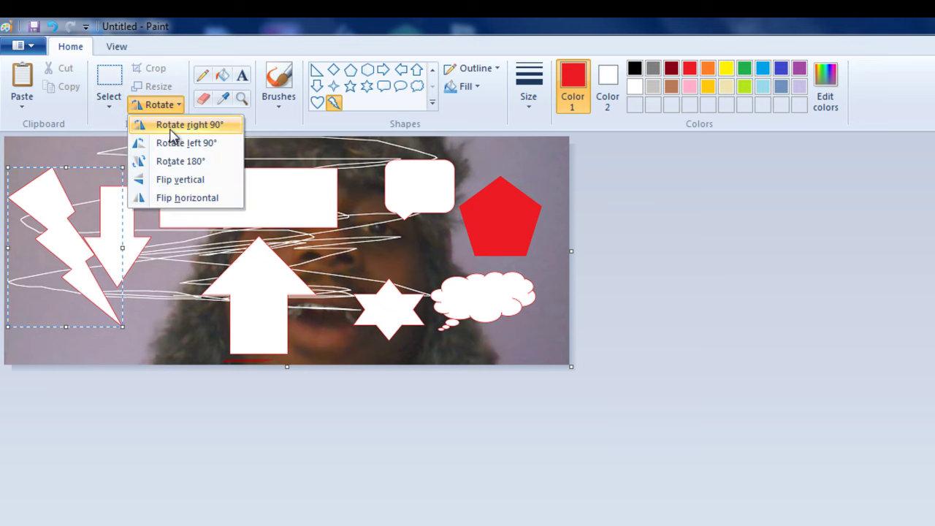
left_click(171, 129)
left_click(151, 110)
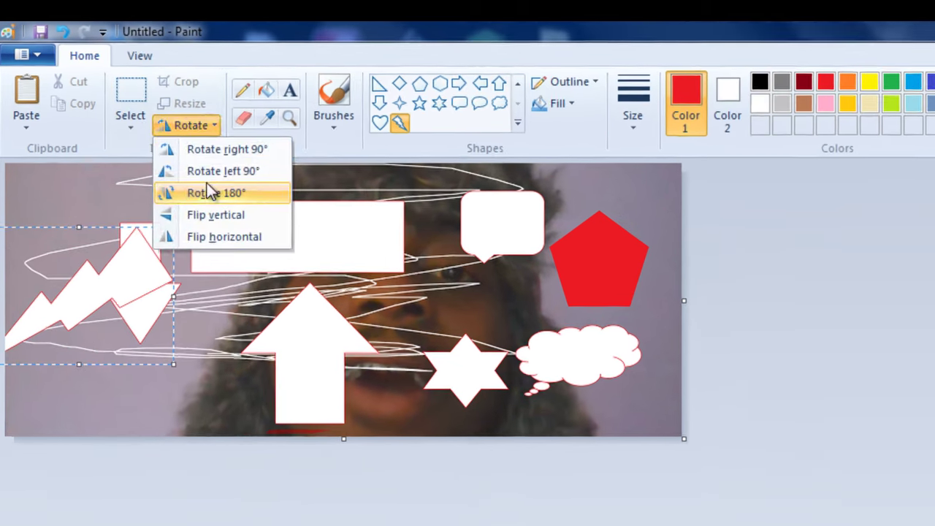
left_click(176, 161)
left_click(98, 210)
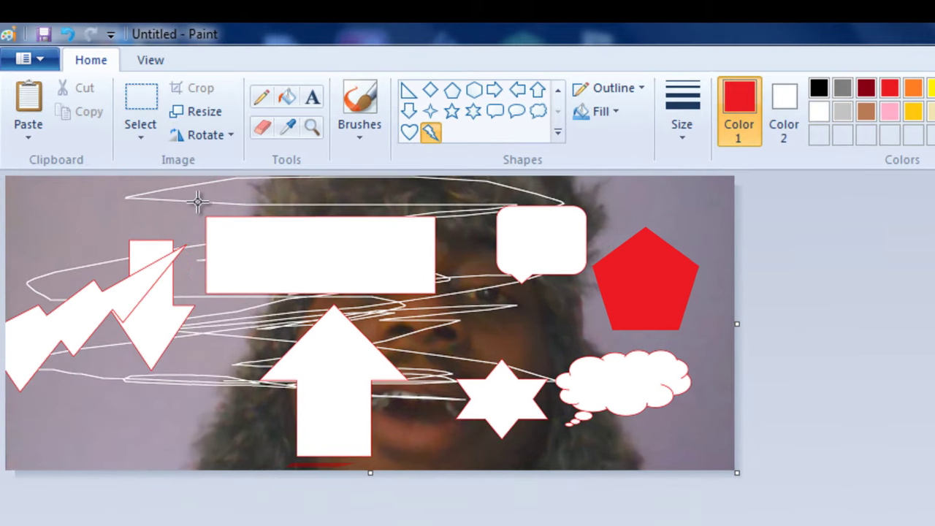
Rotate the whole picture onto its side and back to landscape.
left_click(201, 138)
left_click(231, 166)
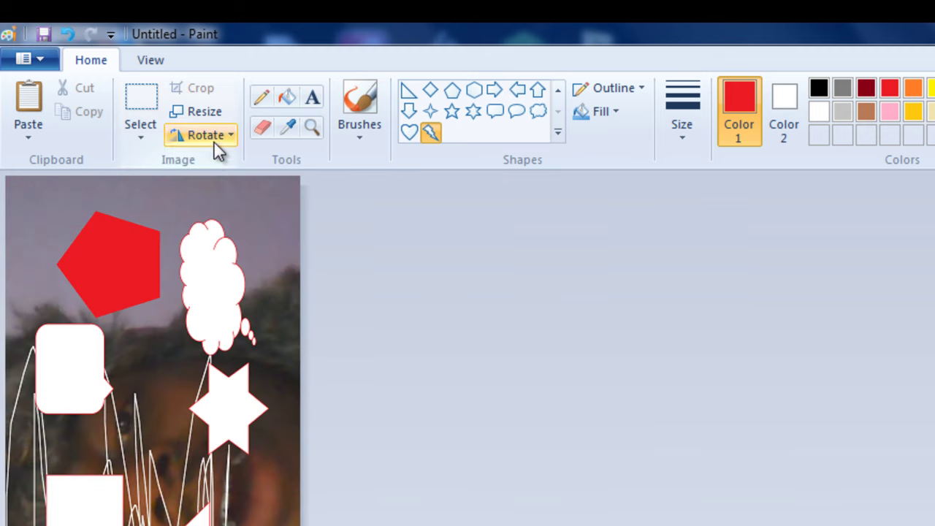
left_click(214, 142)
left_click(237, 165)
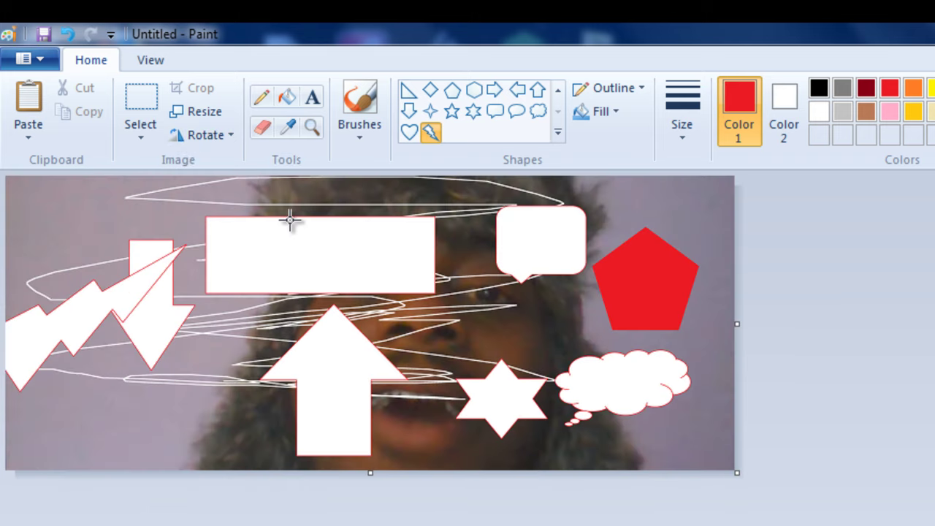
Turn on Rulers and Gridlines from the View tab, then return to Home.
left_click(148, 60)
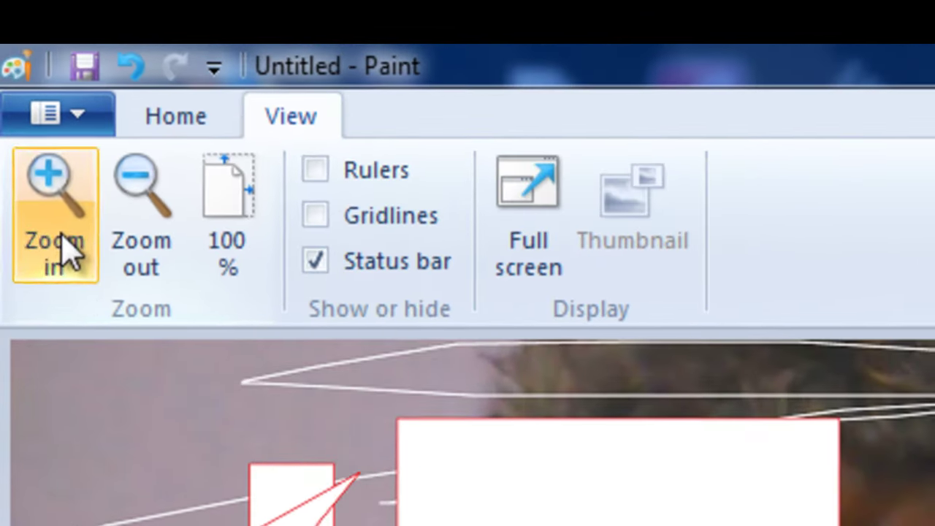
left_click(212, 115)
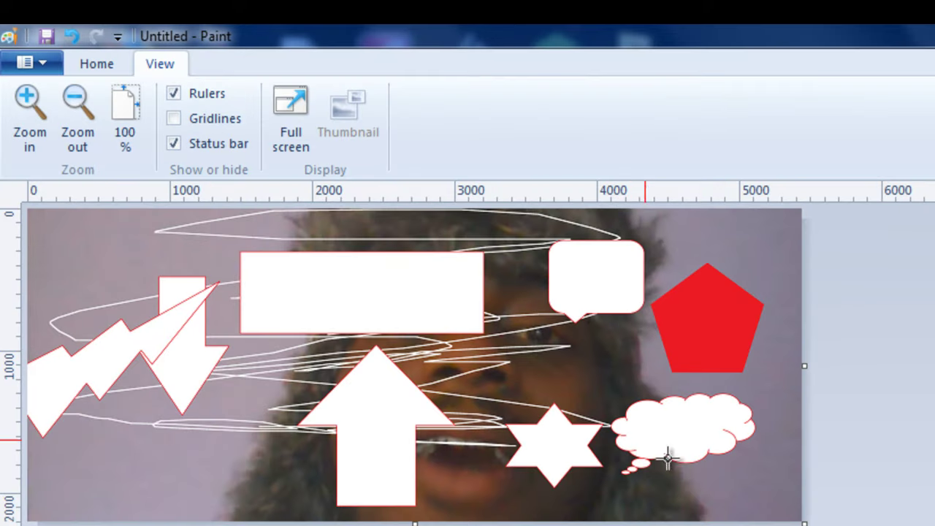
left_click(176, 119)
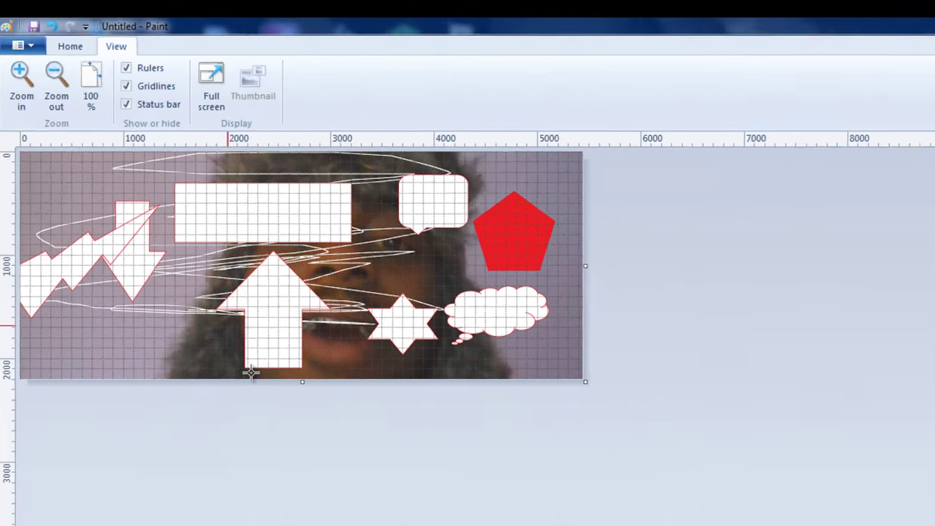
left_click(68, 45)
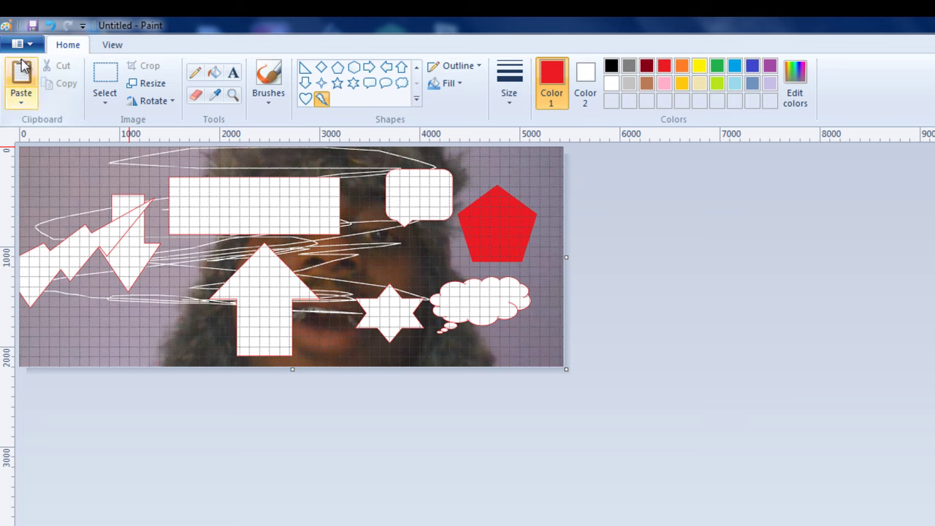
left_click(22, 44)
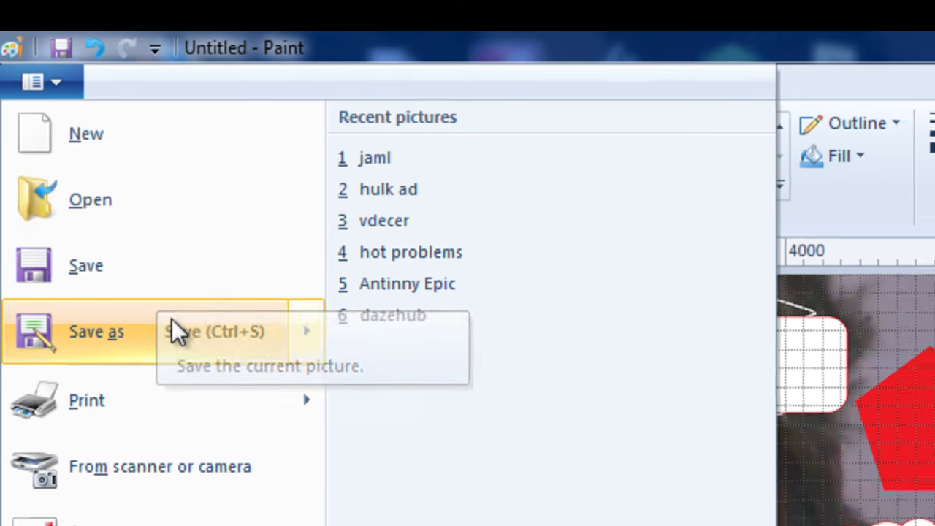
mouse_move(175, 349)
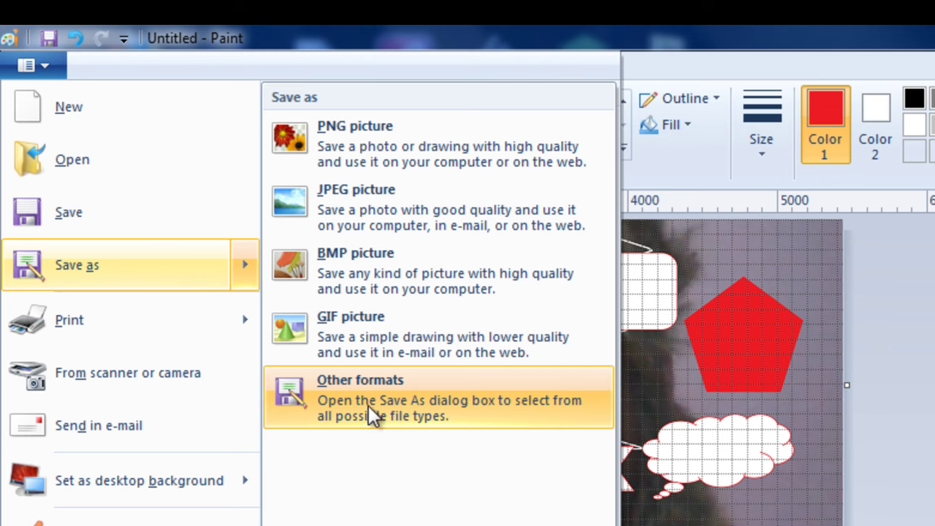
mouse_move(124, 315)
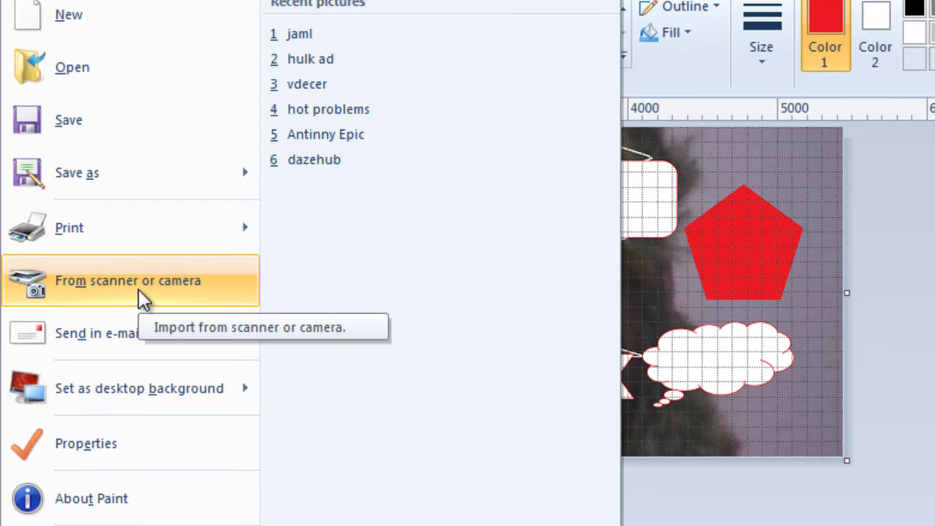
mouse_move(127, 393)
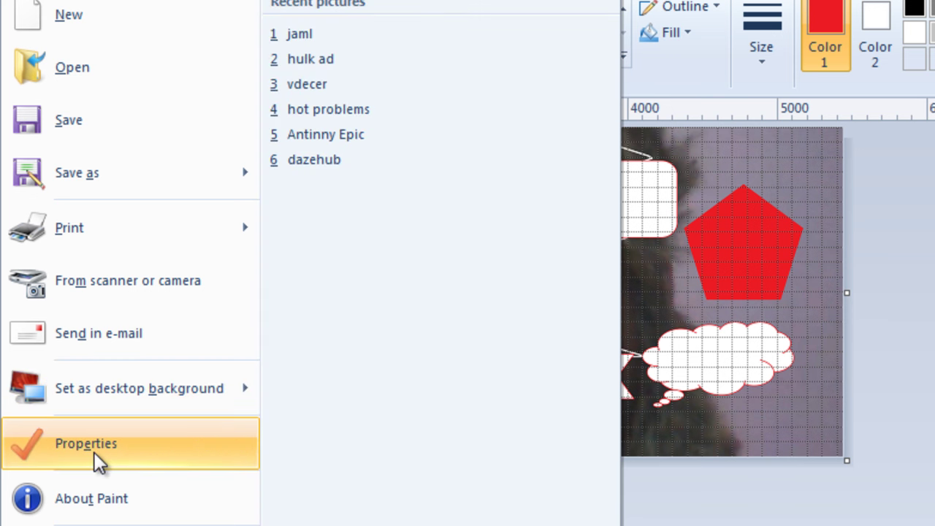
left_click(94, 453)
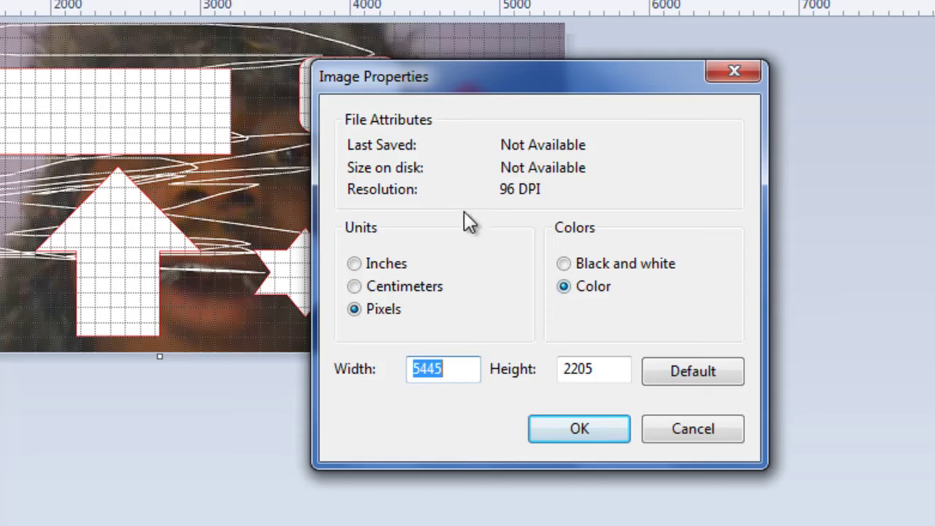
left_click(665, 429)
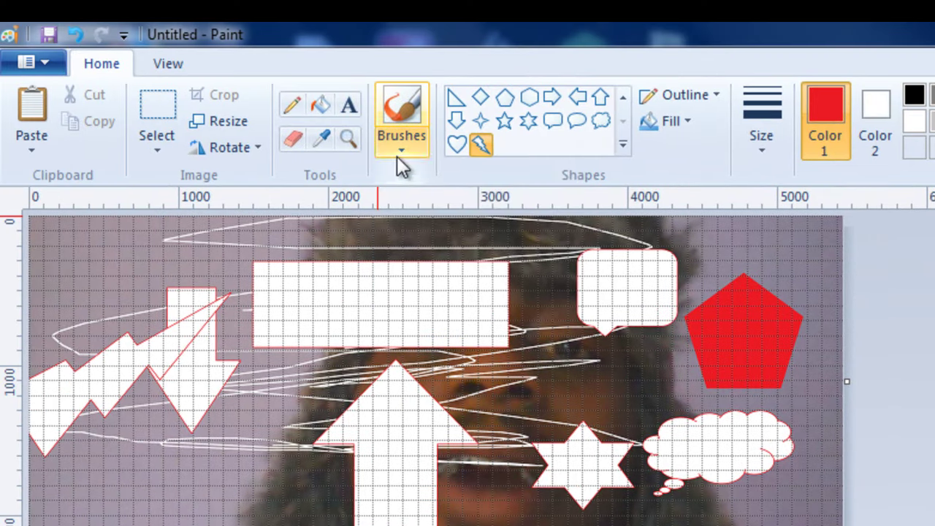
Scribble red with the plain Brush, first thin, then at the thickest size.
left_click(397, 156)
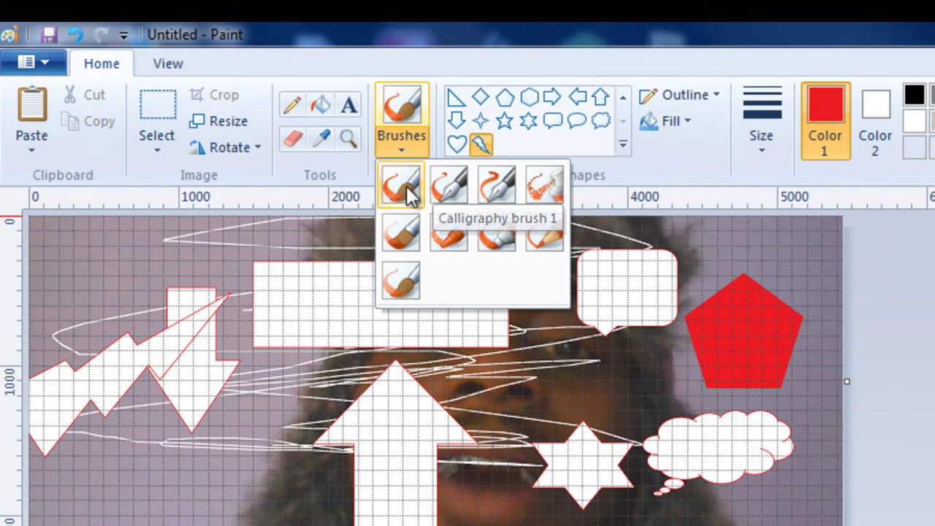
left_click(400, 188)
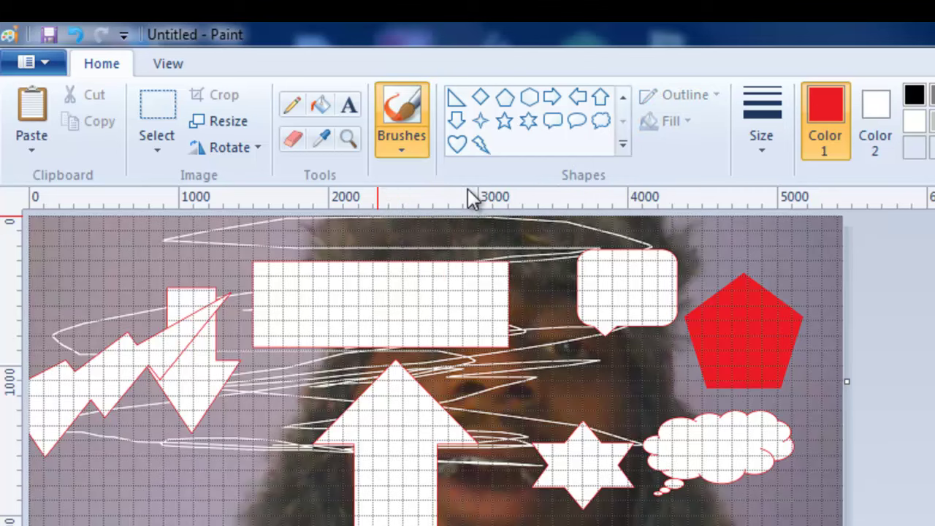
mouse_move(497, 336)
left_mouse_down()
mouse_move(409, 409)
mouse_move(453, 336)
mouse_move(562, 326)
left_mouse_up()
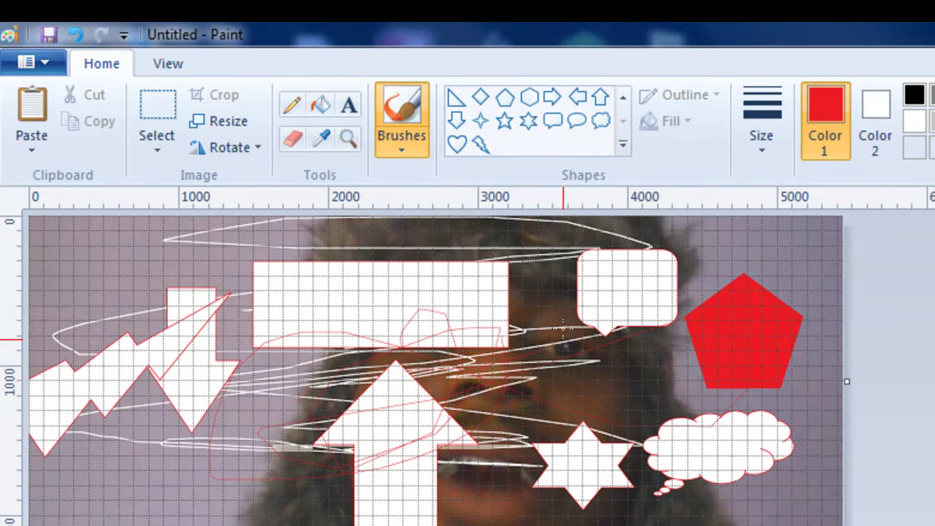
left_click(767, 144)
left_click(806, 328)
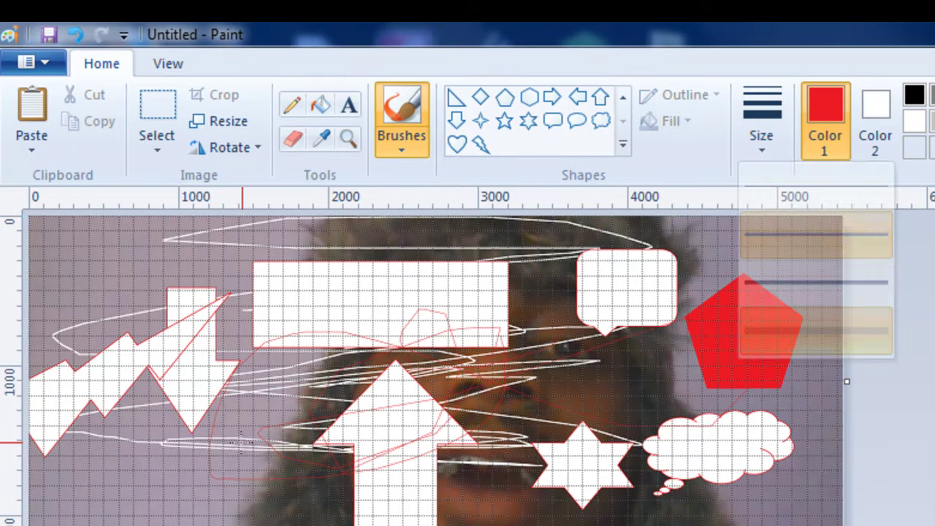
mouse_move(241, 442)
left_mouse_down()
mouse_move(396, 294)
mouse_move(219, 329)
mouse_move(485, 280)
mouse_move(189, 272)
left_mouse_up()
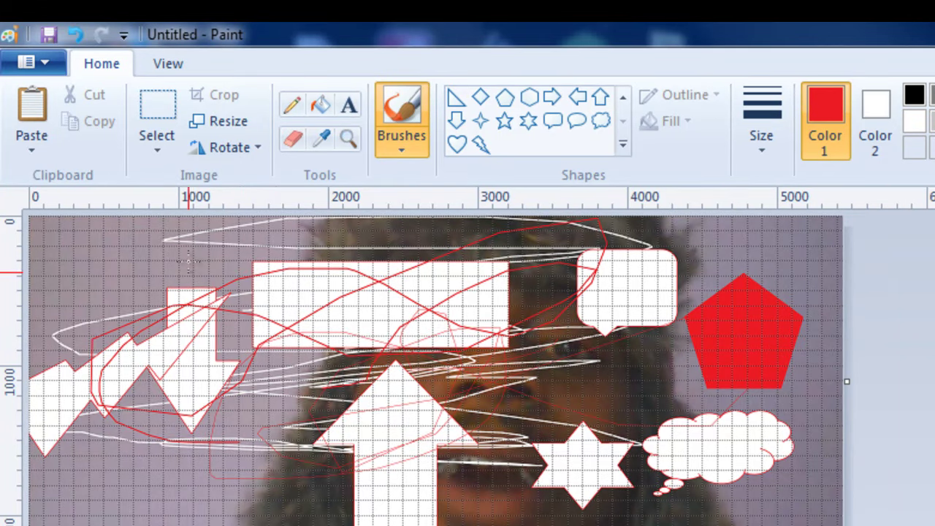
Zoom into the picture with the Magnifier, then zoom back out.
left_click(345, 140)
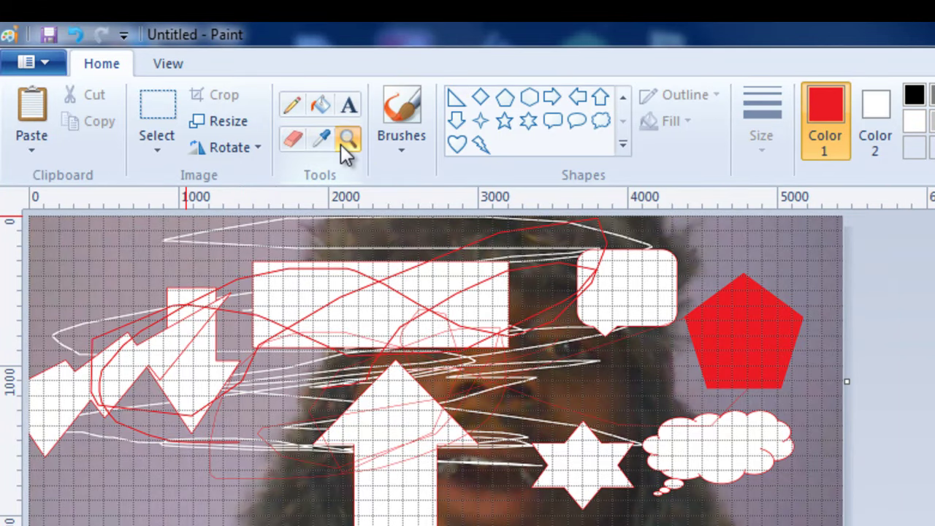
left_click(256, 376)
left_click(331, 405)
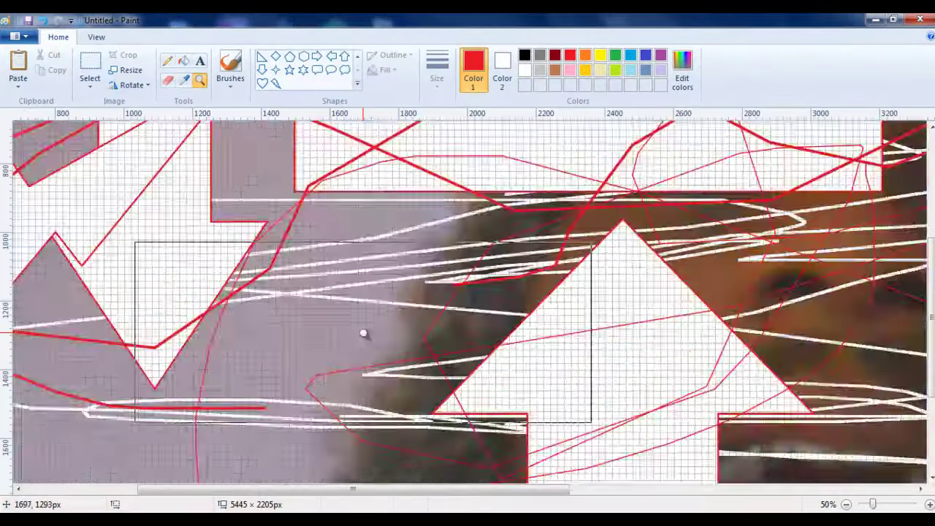
right_click(363, 333)
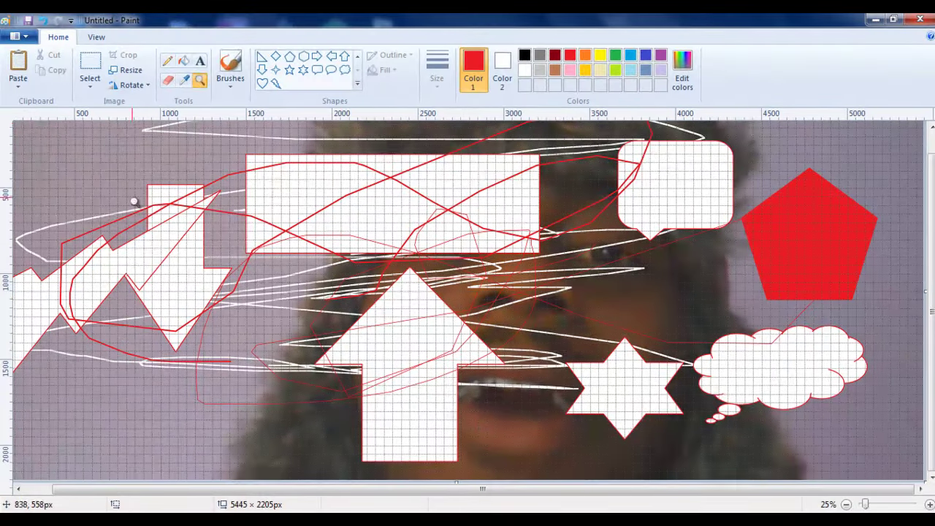
left_click(240, 70)
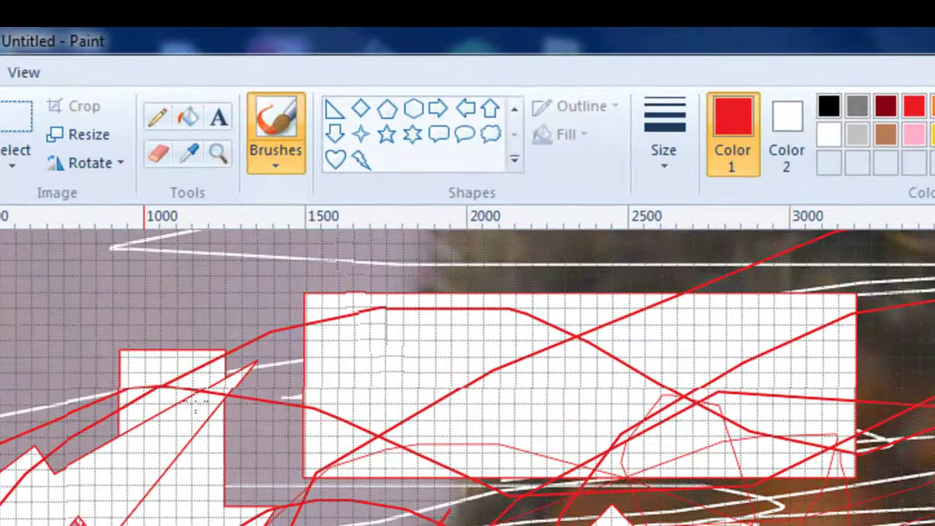
Switch to the Airbrush and spray a small red speckle trail at left.
left_click(282, 165)
left_click(376, 203)
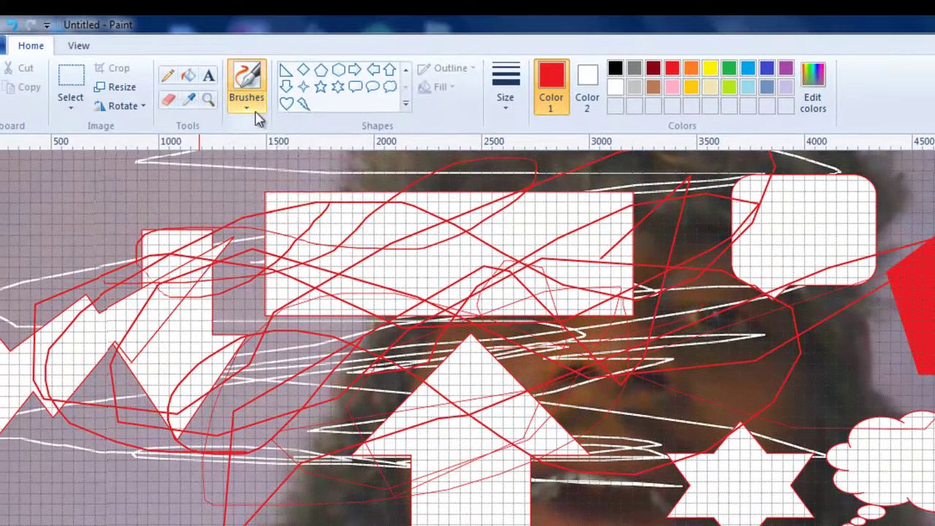
left_click(223, 73)
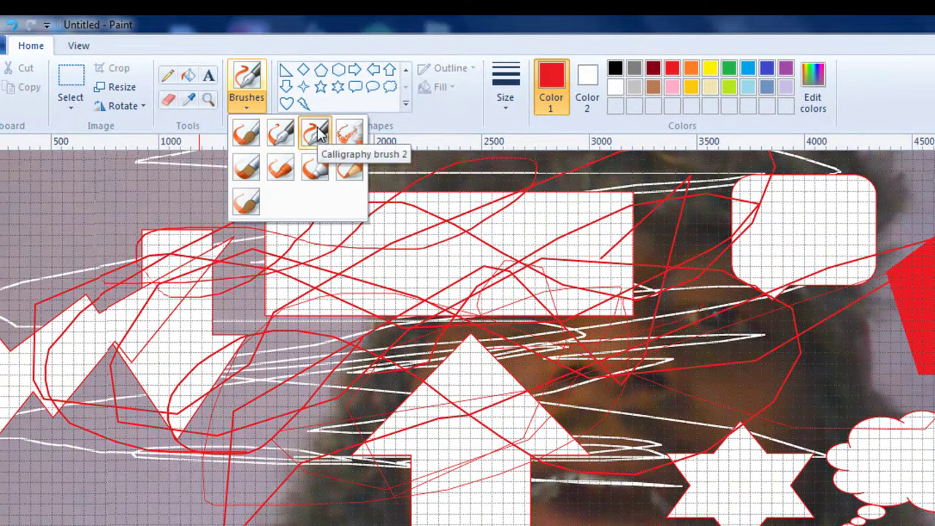
left_click(356, 139)
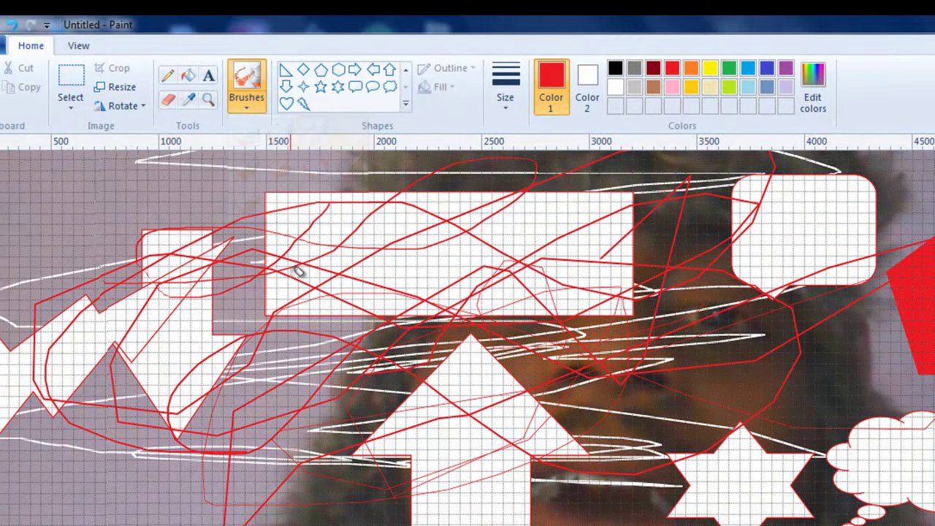
left_click_drag(146, 351, 187, 370)
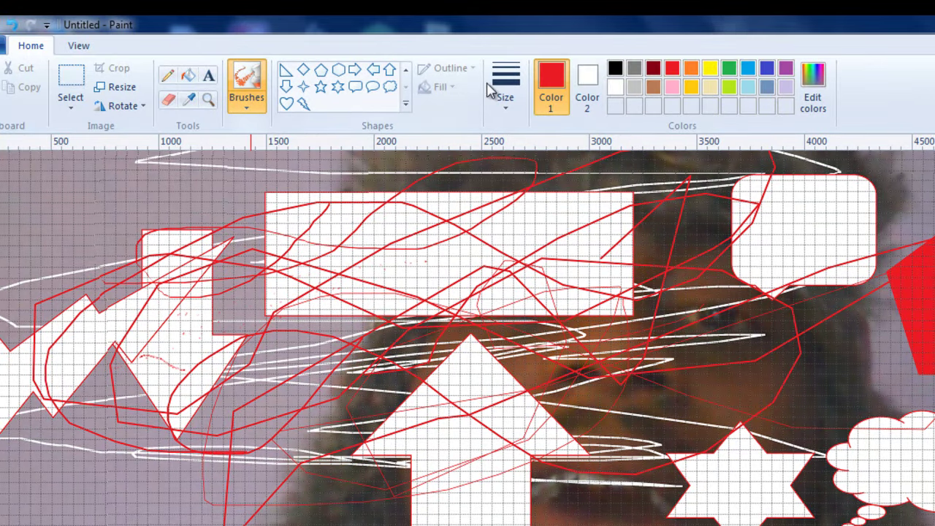
Set the thickest size and spray red speckles across the upper rectangle.
left_click(511, 109)
left_click(519, 238)
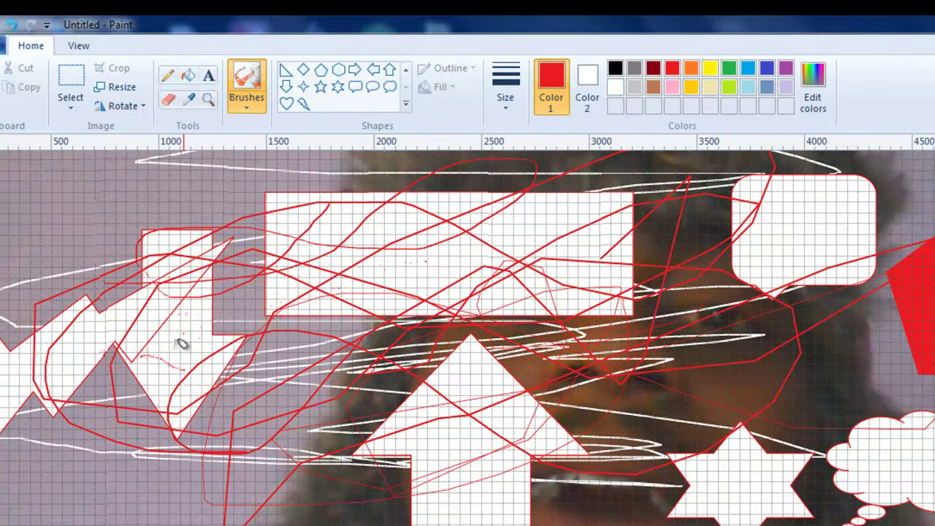
mouse_move(361, 282)
left_mouse_down()
mouse_move(415, 252)
mouse_move(455, 266)
mouse_move(504, 242)
mouse_move(531, 217)
left_mouse_up()
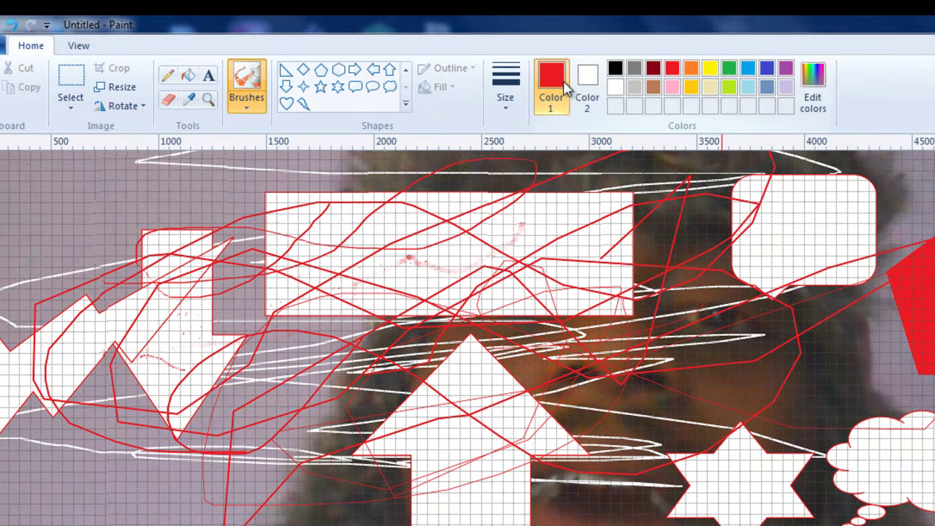
Choose the Watercolor brush and paint soft red strokes across the left and lower-left shapes.
left_click(254, 110)
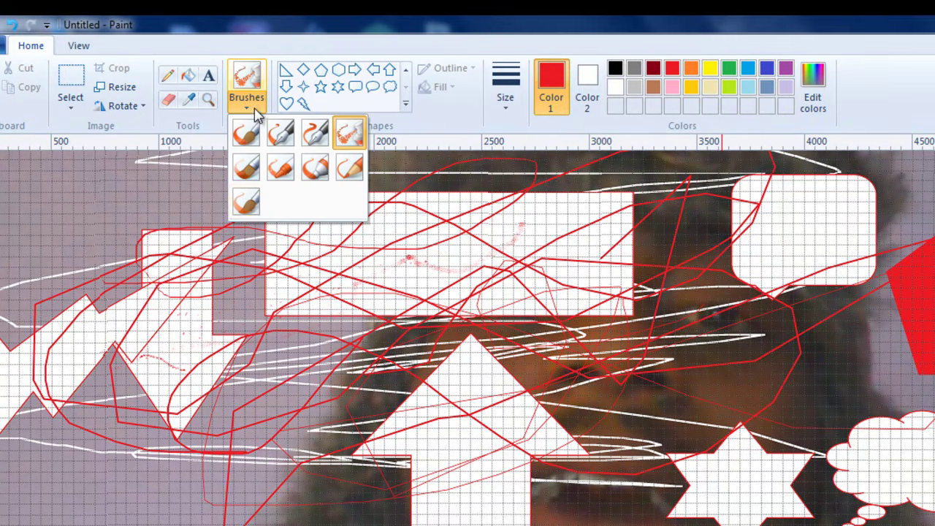
left_click(247, 203)
mouse_move(166, 289)
left_mouse_down()
mouse_move(194, 271)
mouse_move(363, 235)
left_mouse_up()
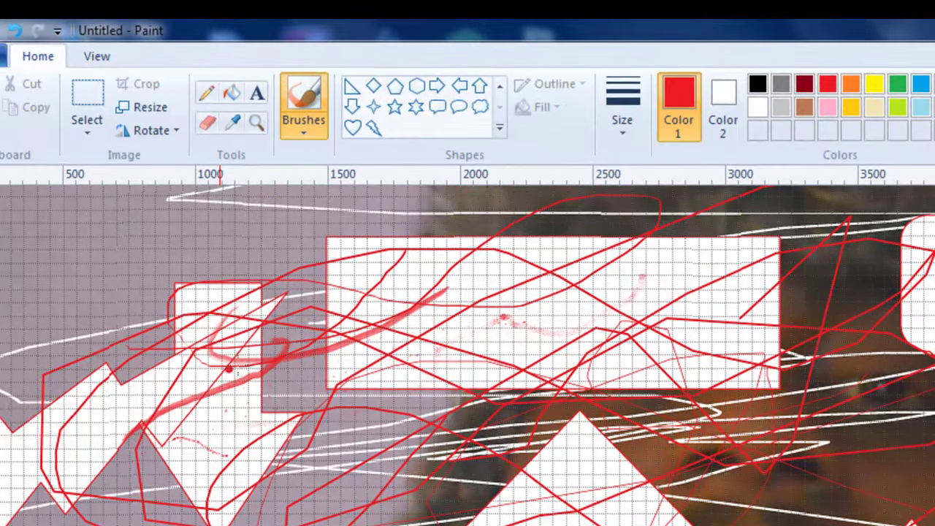
mouse_move(88, 333)
left_mouse_down()
mouse_move(46, 345)
mouse_move(178, 343)
left_mouse_up()
left_click_drag(220, 420, 256, 428)
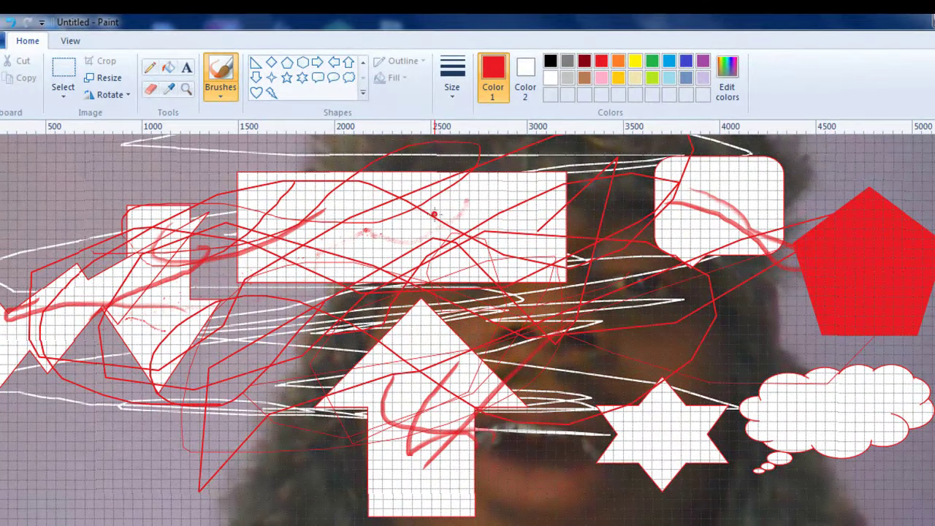
Add rising and curved watercolor strokes inside the upper rectangle.
left_click_drag(387, 246, 459, 190)
left_click_drag(386, 206, 367, 189)
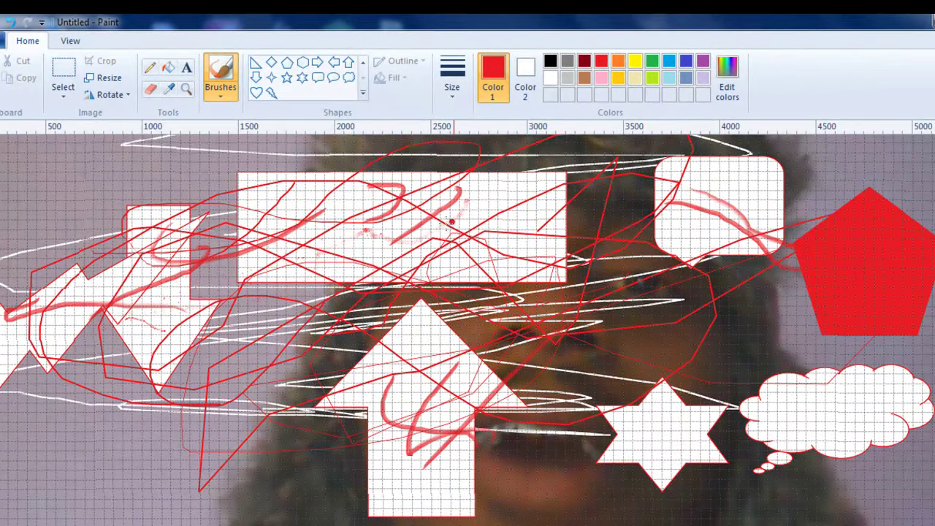
left_click_drag(491, 203, 475, 241)
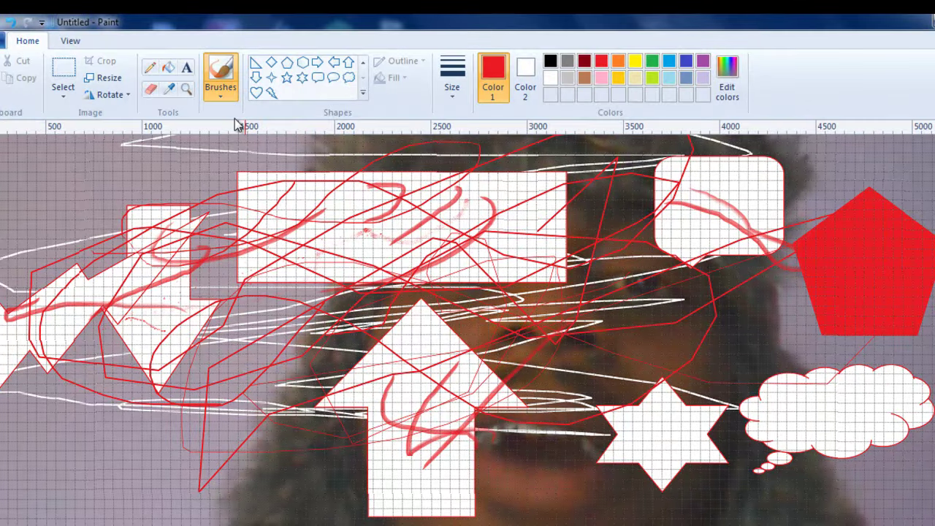
left_click(221, 101)
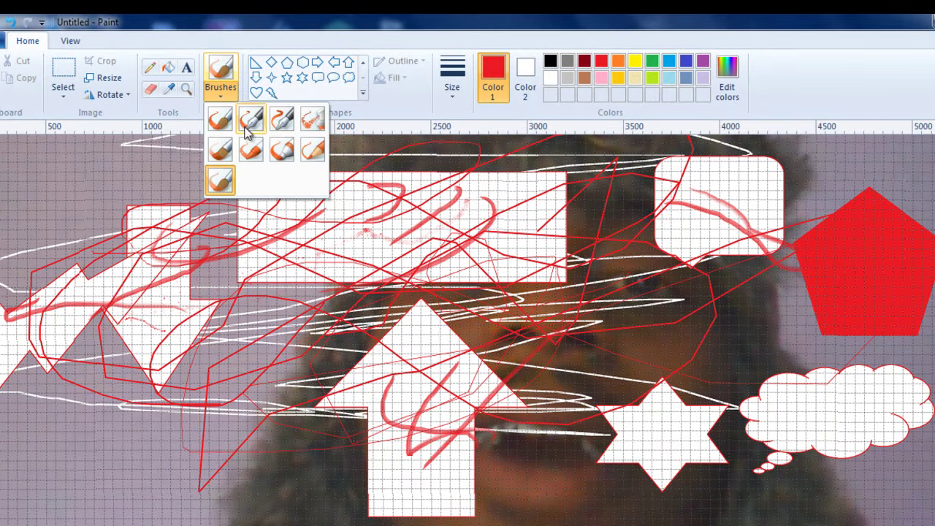
Pick a thicker brush and sweep four thick red strokes across the canvas and upper rectangle.
left_click(285, 159)
left_click_drag(282, 191, 66, 299)
left_click_drag(315, 234, 428, 170)
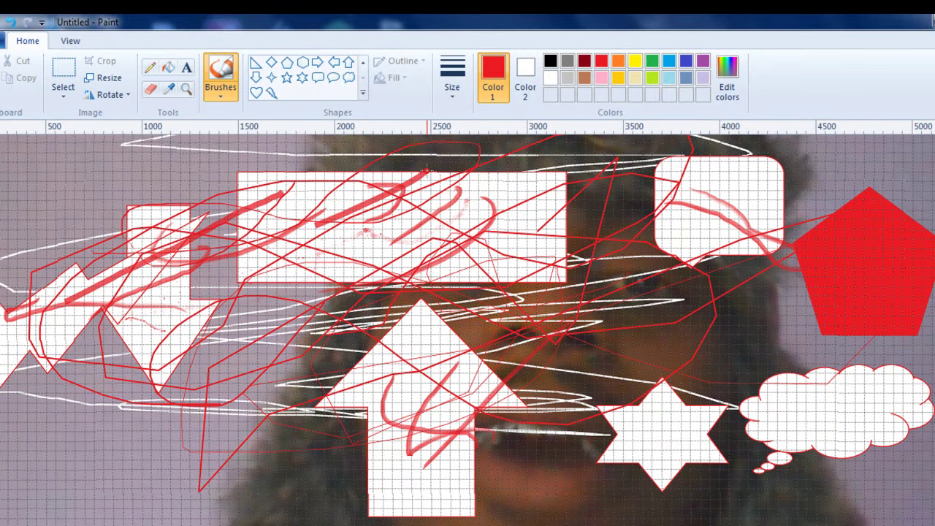
mouse_move(318, 184)
left_mouse_down()
mouse_move(367, 216)
mouse_move(428, 284)
left_mouse_up()
left_click_drag(452, 225, 247, 353)
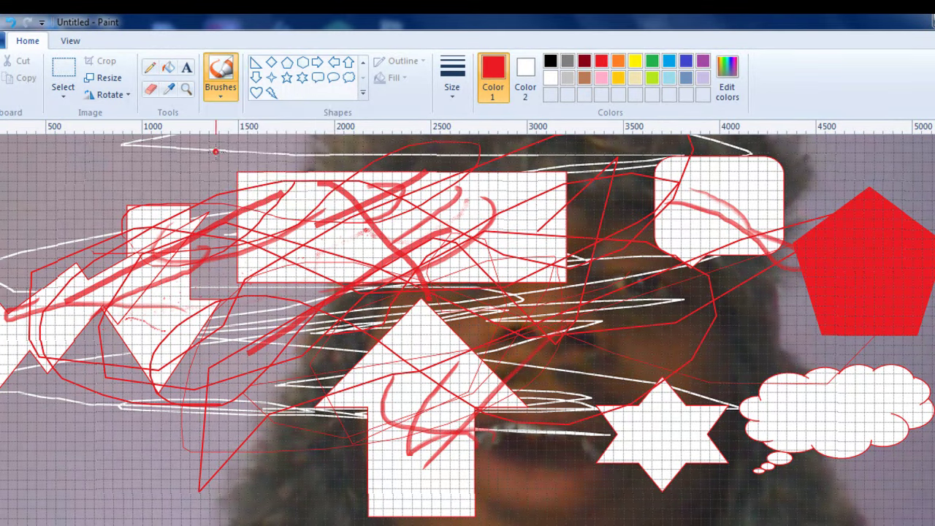
Switch to the Crayon brush and draw a red stroke and zig-zag at bottom left.
left_click(222, 101)
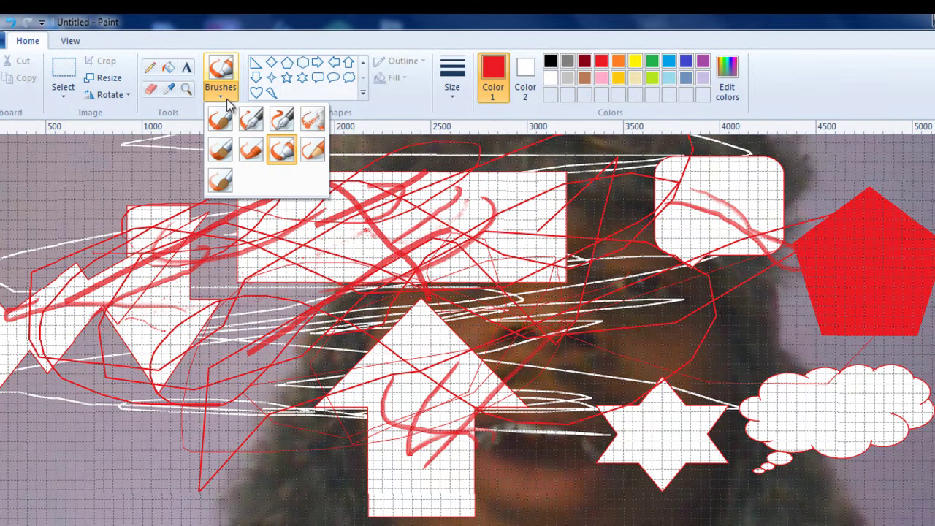
left_click(249, 153)
mouse_move(283, 210)
left_mouse_down()
mouse_move(257, 297)
mouse_move(0, 314)
left_mouse_up()
mouse_move(11, 417)
left_mouse_down()
mouse_move(105, 449)
mouse_move(47, 496)
mouse_move(136, 395)
mouse_move(186, 374)
mouse_move(80, 423)
left_mouse_up()
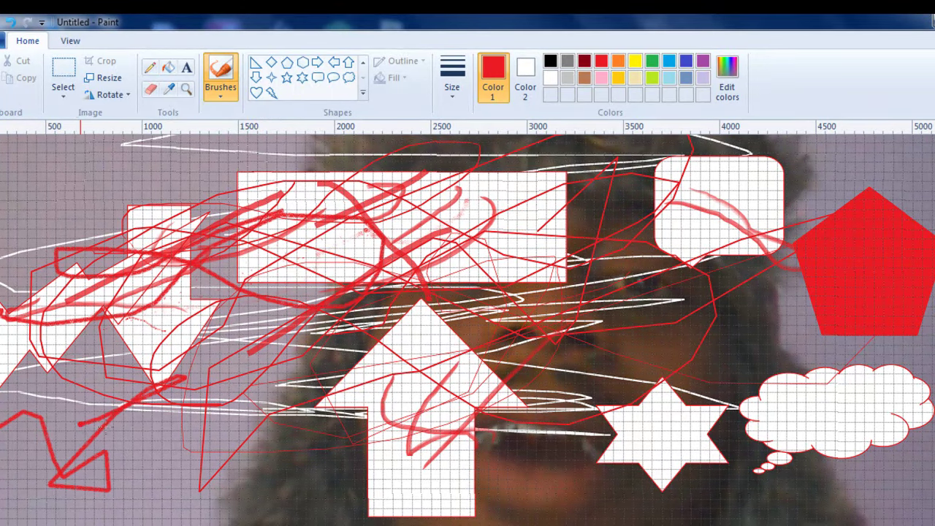
Switch to the Oil brush and paint a thick red curl at top left.
left_click(217, 104)
left_click(219, 150)
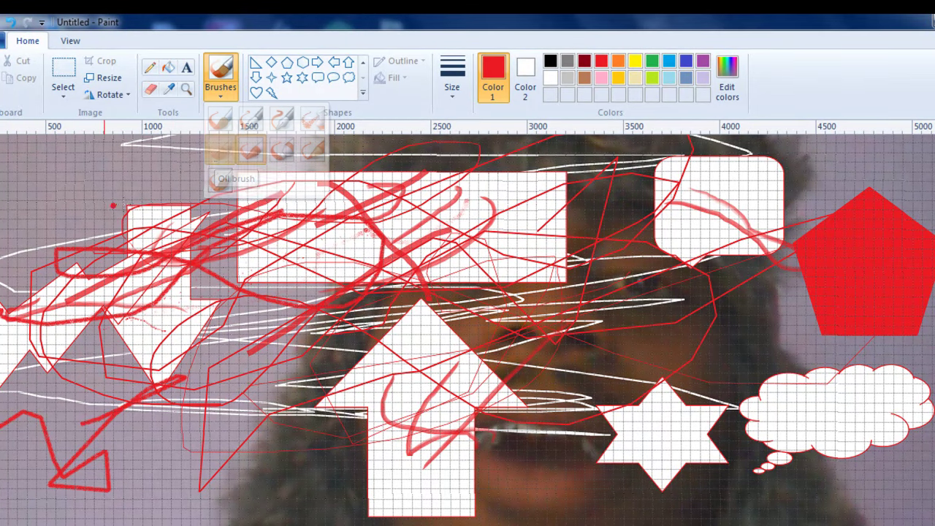
mouse_move(45, 197)
left_mouse_down()
mouse_move(105, 211)
mouse_move(128, 161)
left_mouse_up()
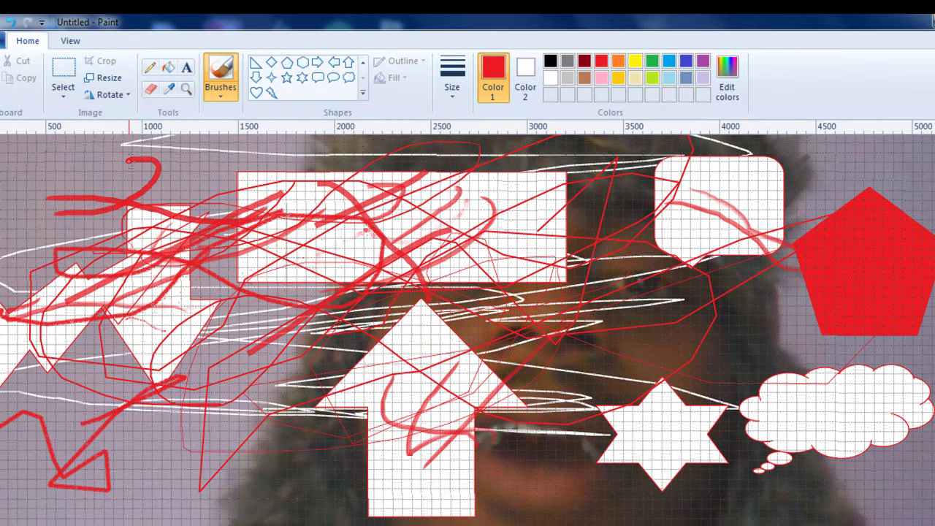
left_click(220, 82)
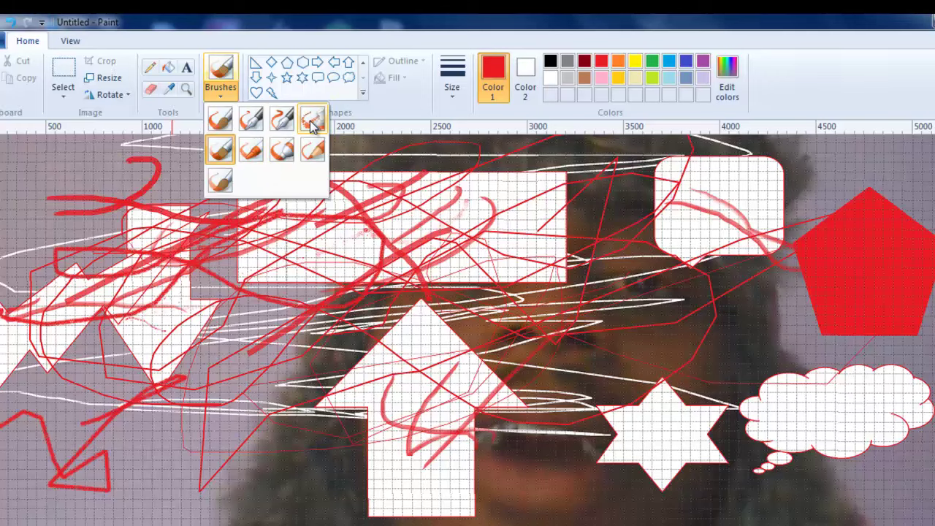
Draw thin red strokes across the white rectangle with Calligraphy brush 1.
left_click(260, 129)
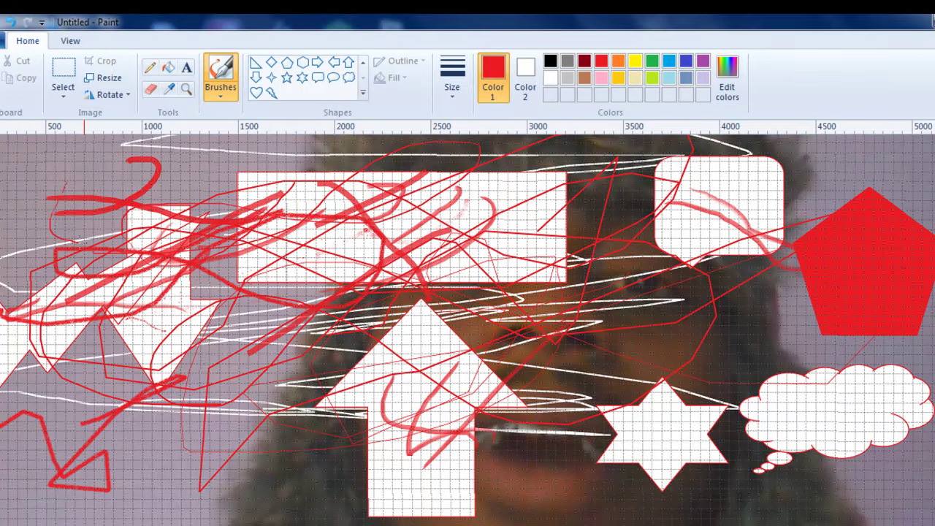
mouse_move(98, 245)
left_mouse_down()
mouse_move(163, 246)
mouse_move(256, 207)
left_mouse_up()
mouse_move(304, 234)
left_mouse_down()
mouse_move(369, 209)
mouse_move(315, 291)
mouse_move(418, 253)
mouse_move(290, 281)
left_mouse_up()
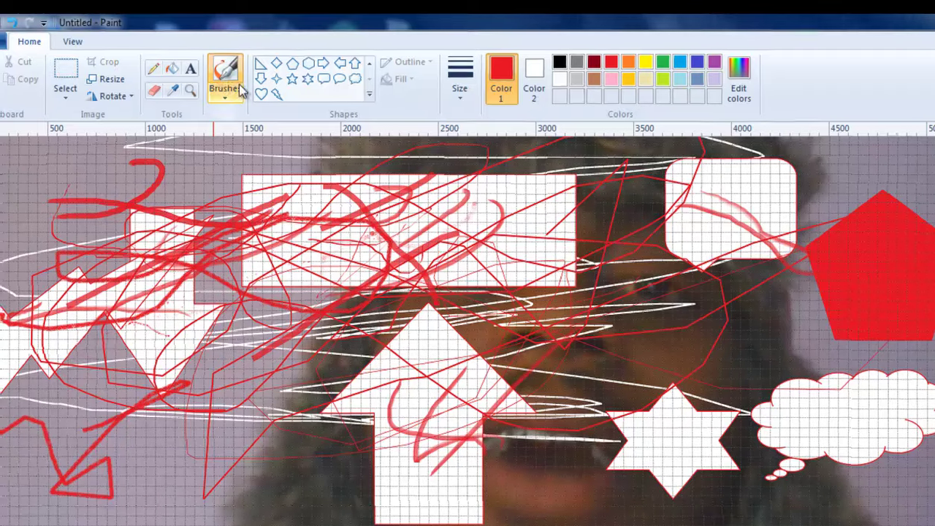
Add faint pink strokes inside the large upper rectangle with another brush.
left_click(221, 93)
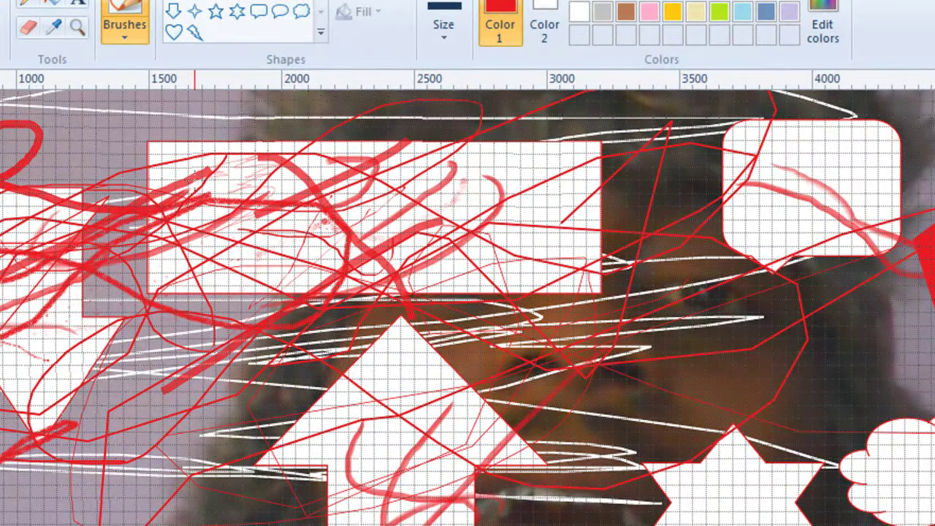
mouse_move(438, 195)
left_mouse_down()
mouse_move(539, 197)
mouse_move(428, 150)
mouse_move(481, 190)
mouse_move(489, 233)
left_mouse_up()
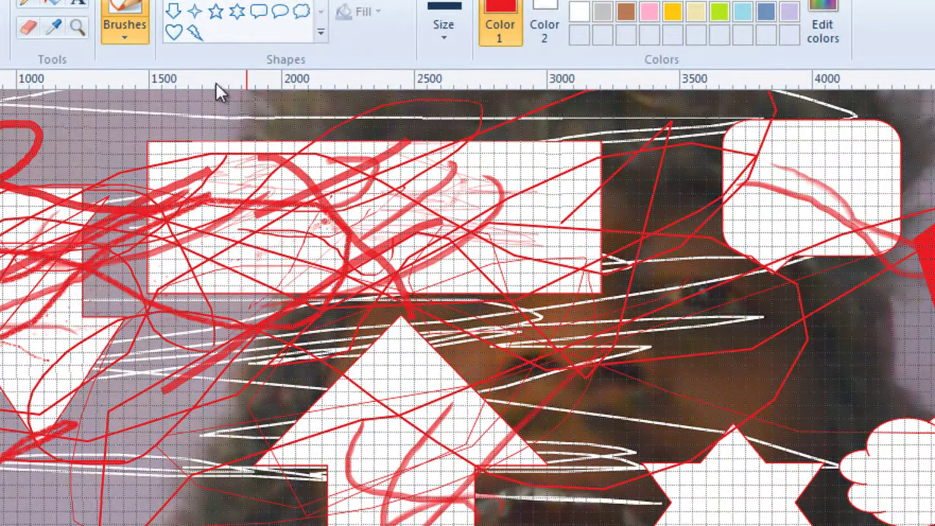
left_click(128, 33)
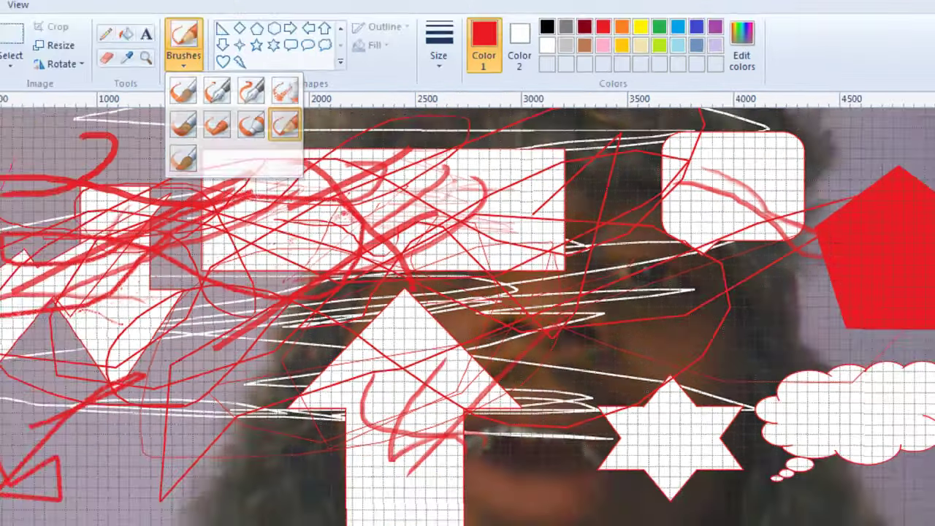
left_click(76, 269)
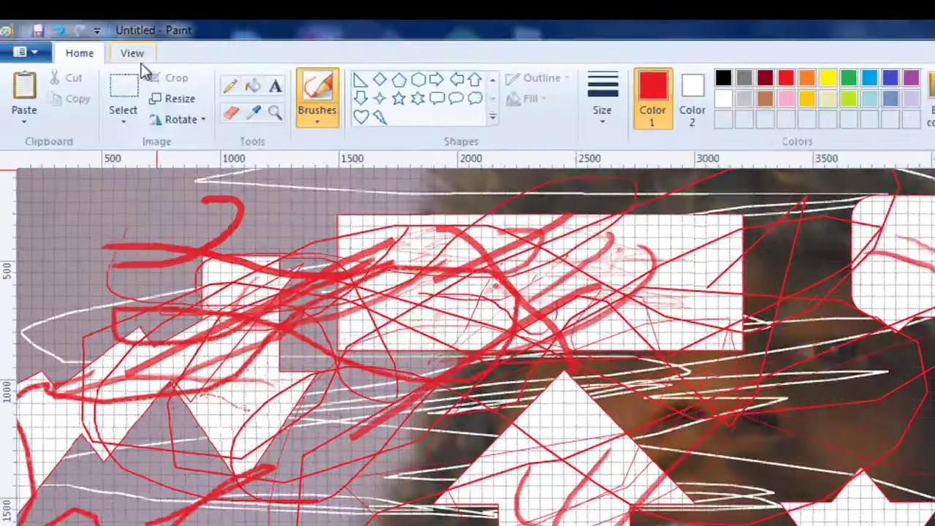
Show the picture at 100%, then zoom out to 12.5% to see the whole drawing.
left_click(146, 52)
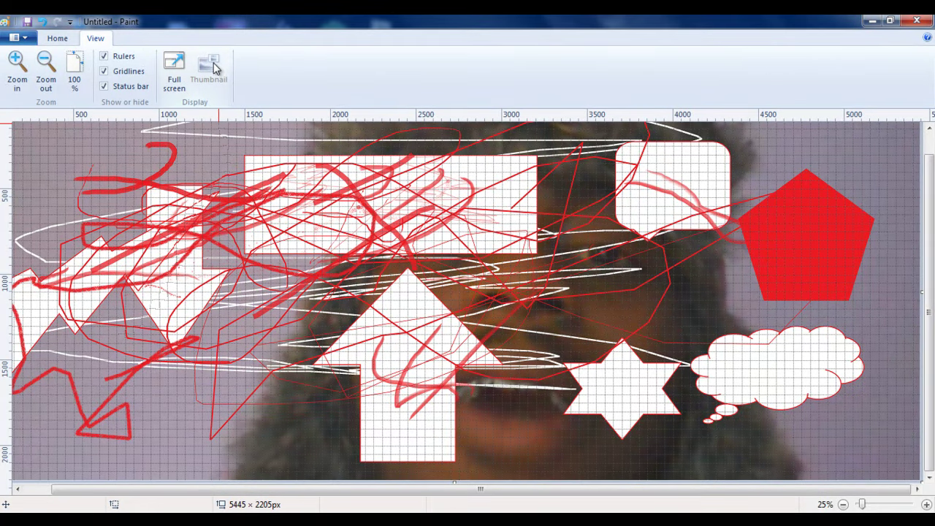
left_click(77, 84)
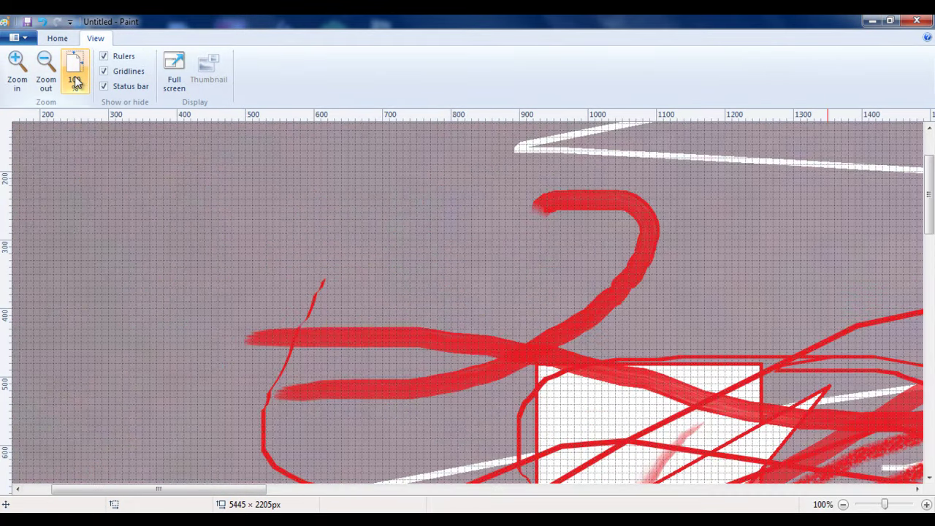
left_click(44, 84)
left_click(45, 85)
left_click(45, 88)
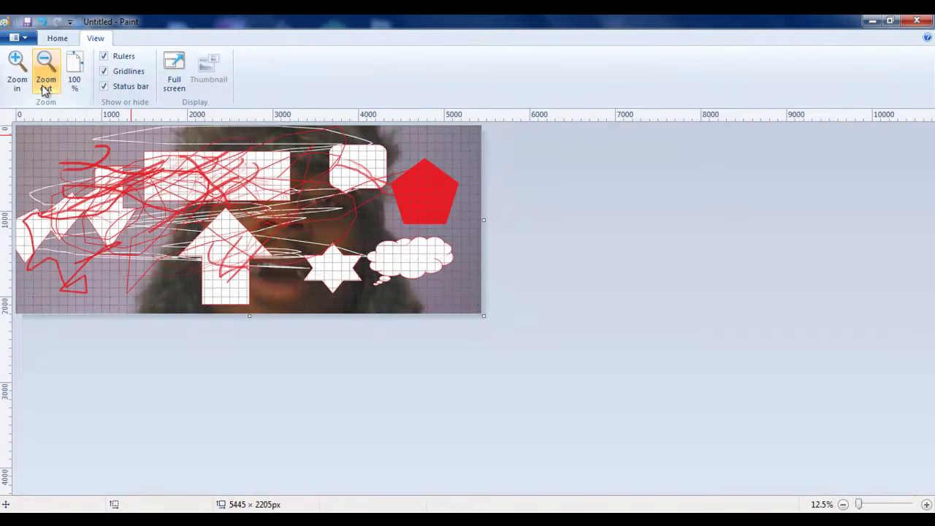
left_click(57, 38)
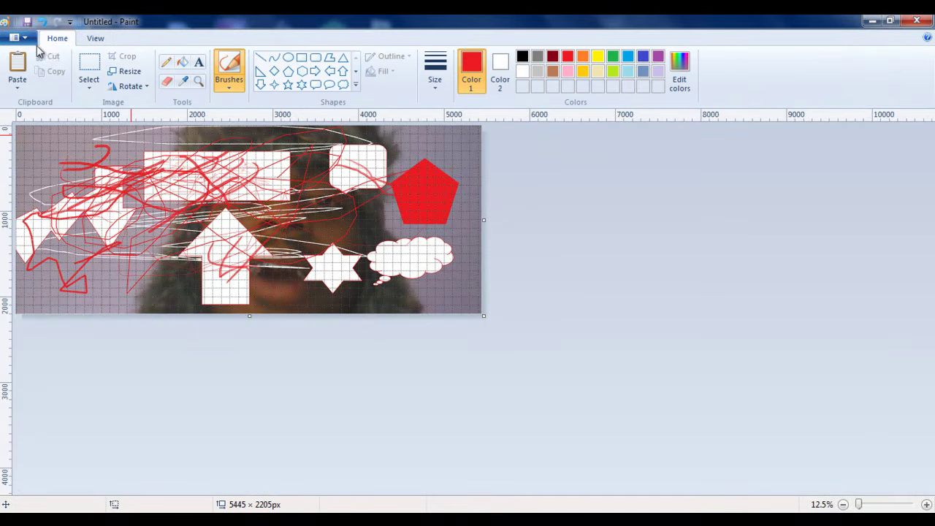
left_click(19, 37)
left_click(131, 21)
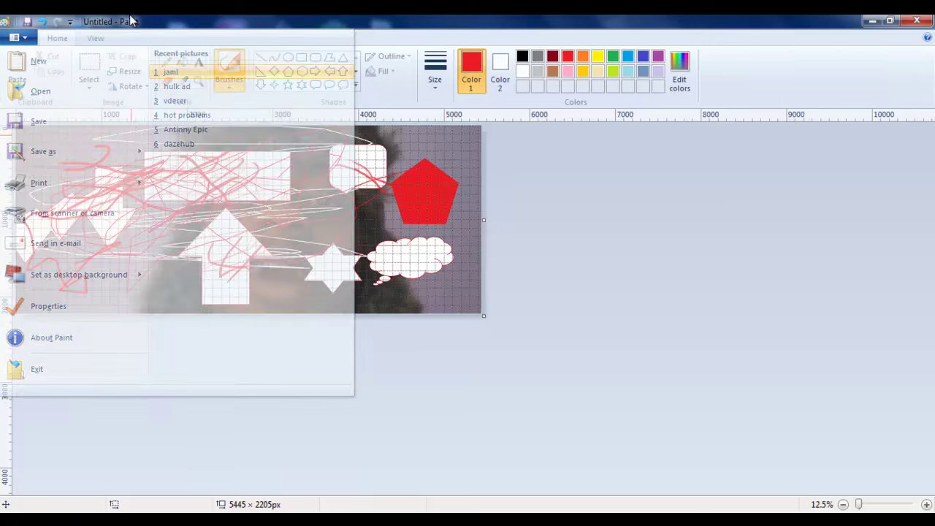